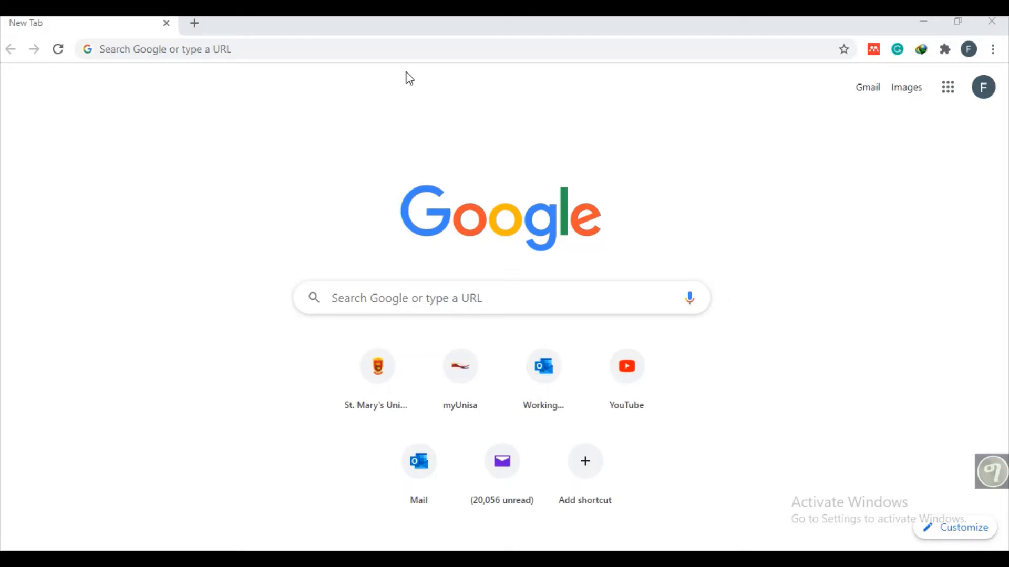
left_click(210, 57)
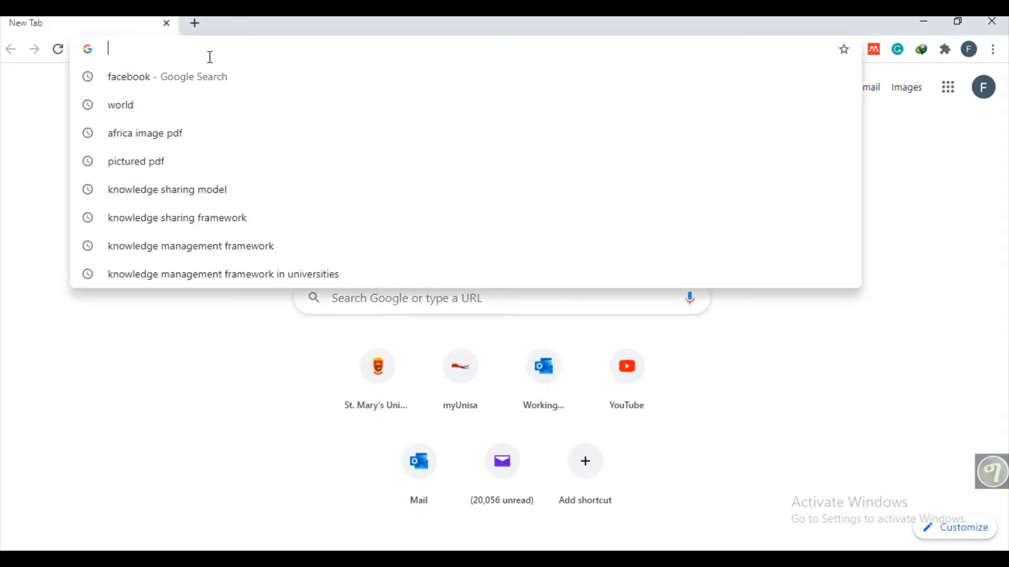
type("www")
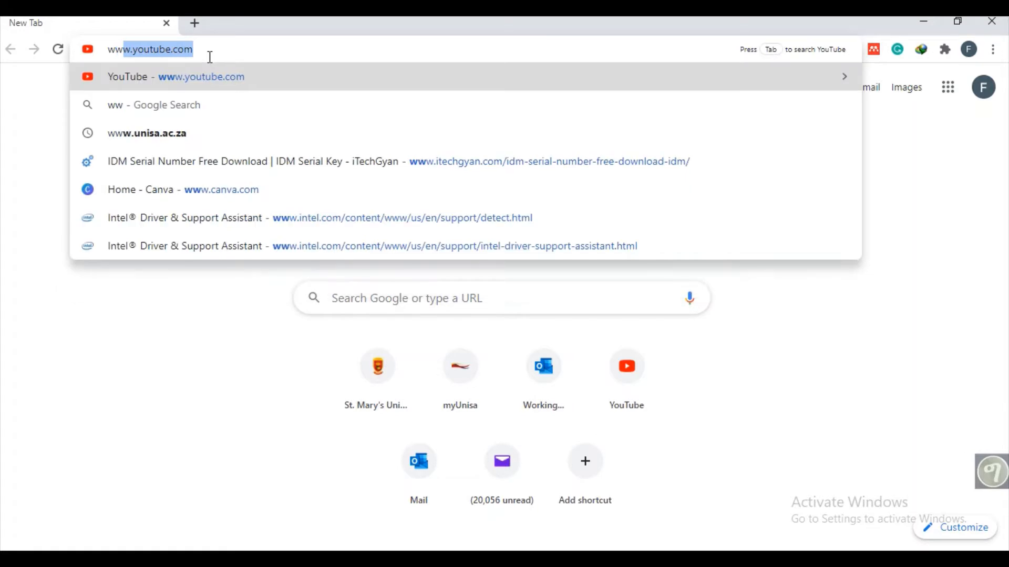
type(".canva")
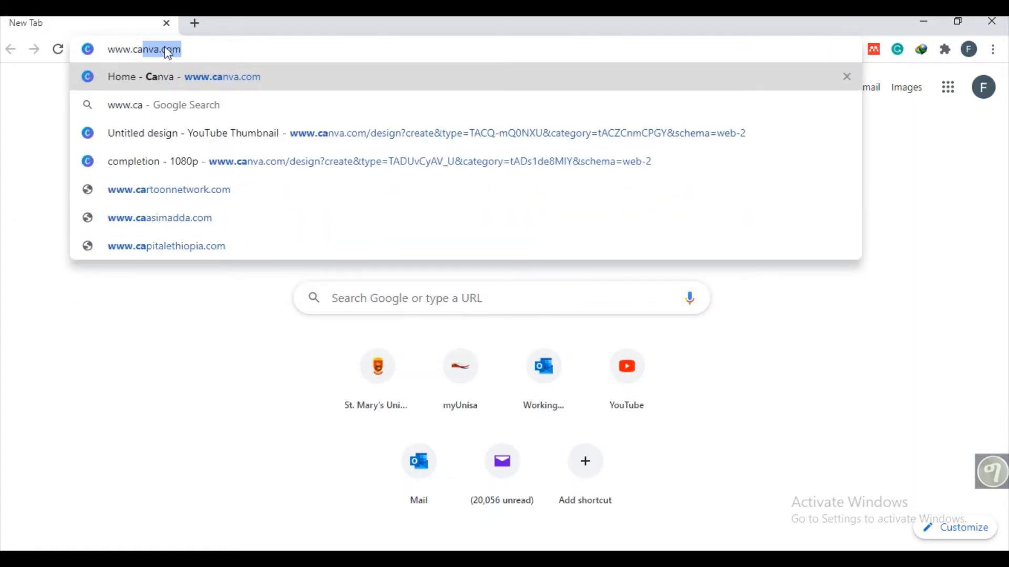
left_click(187, 84)
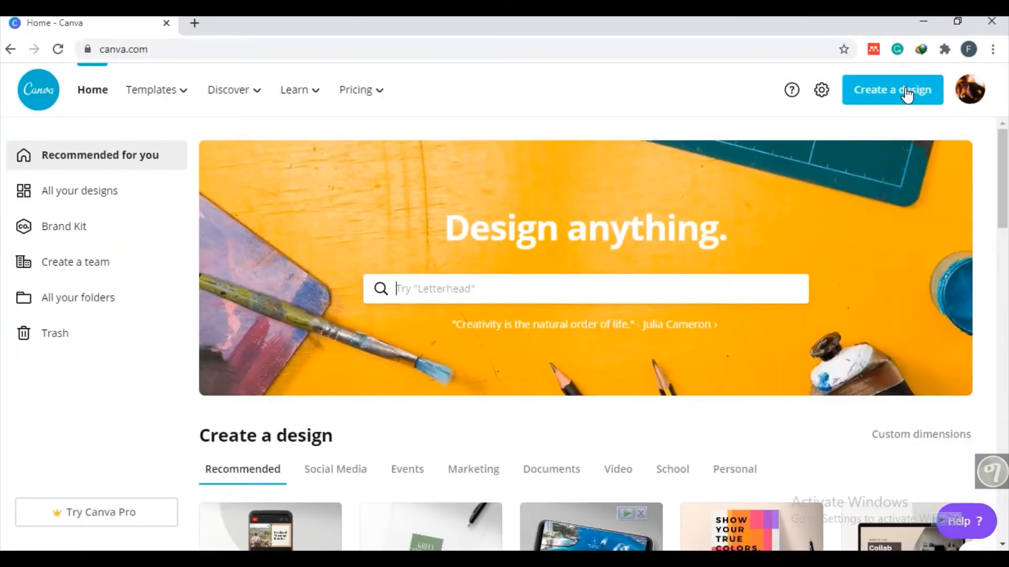
- Create a new blank design using the YouTube Thumbnail format
left_click(908, 96)
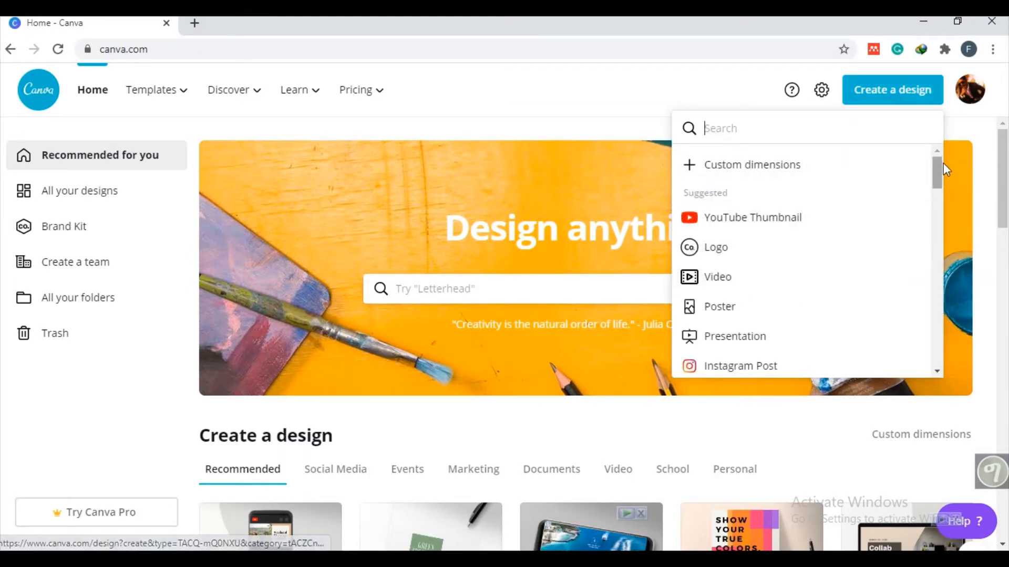
left_click_drag(943, 170, 942, 195)
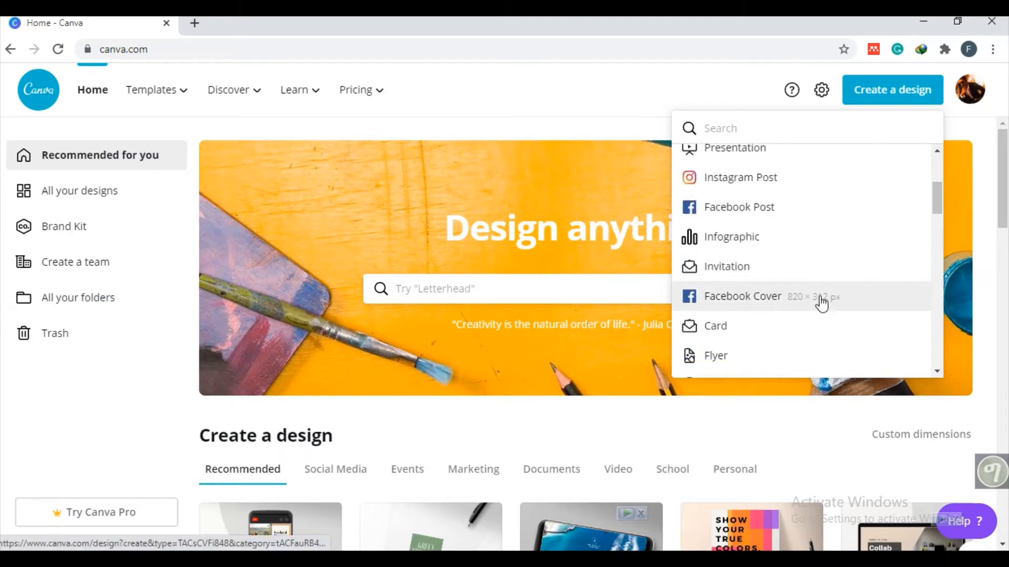
left_click_drag(936, 208, 940, 168)
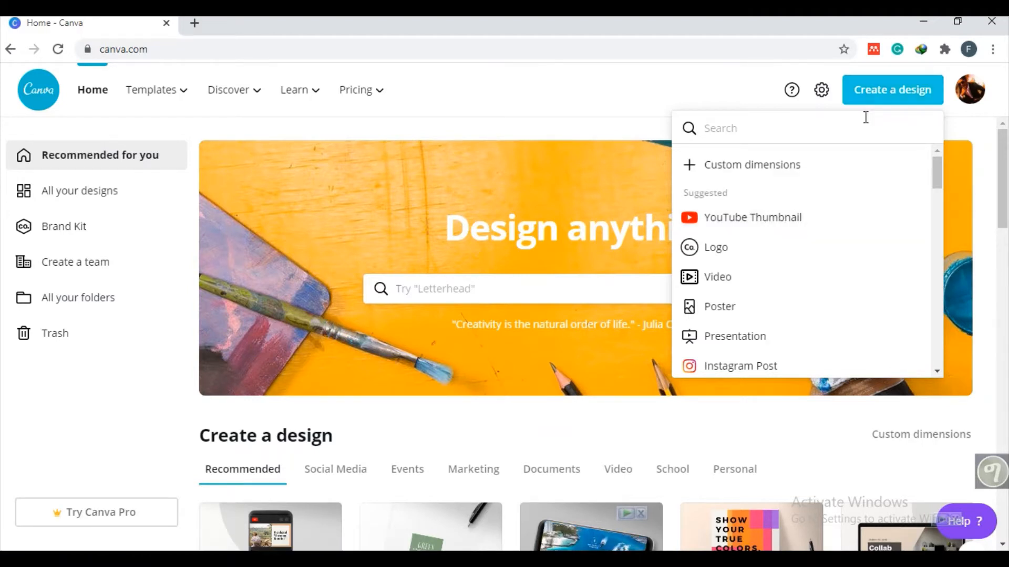
left_click(737, 227)
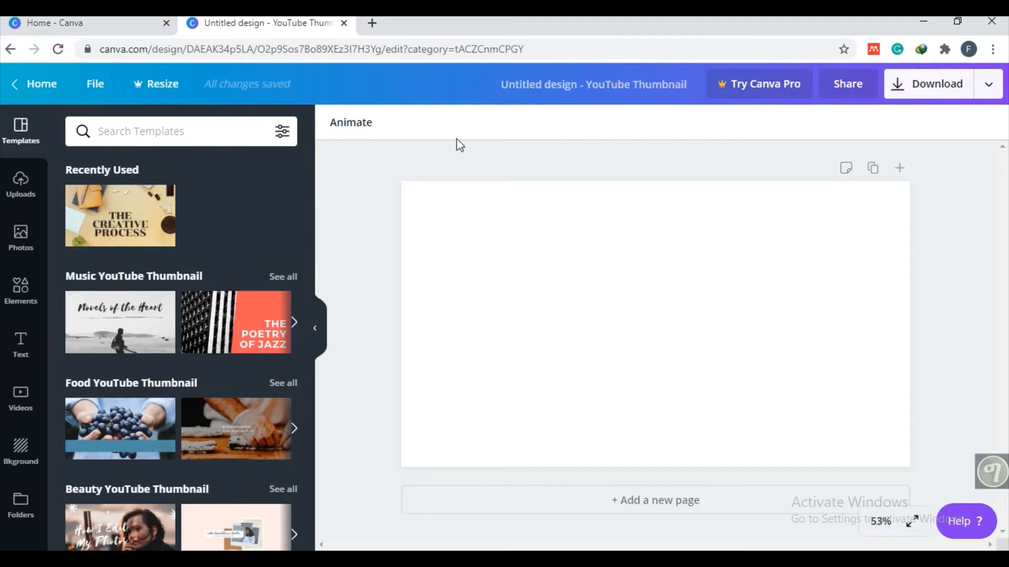
- Look through the YouTube thumbnail templates and the uploaded images, including the file selection for uploading an image or video
left_click_drag(307, 181, 299, 300)
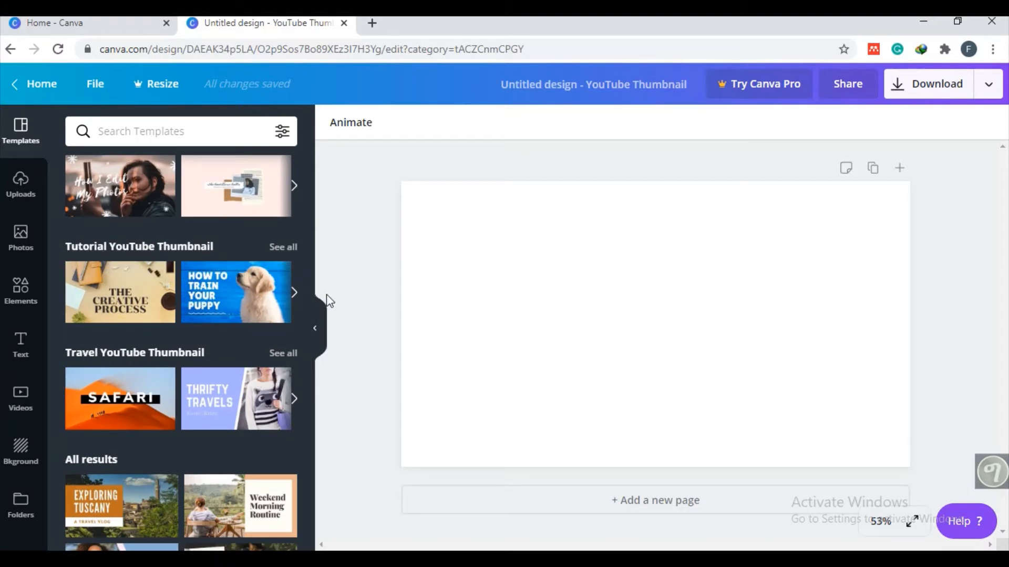
left_click_drag(311, 297, 309, 373)
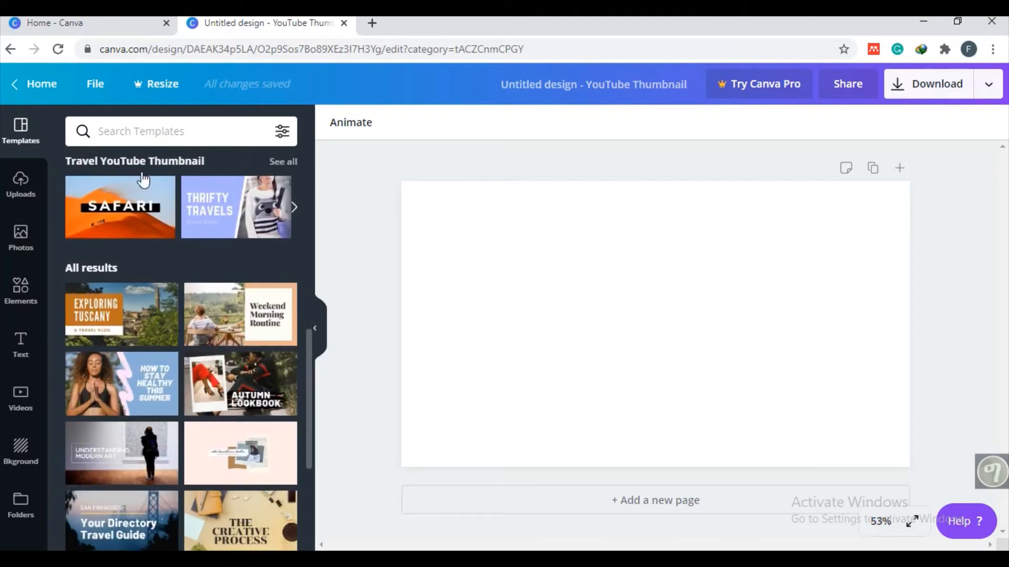
left_click(30, 196)
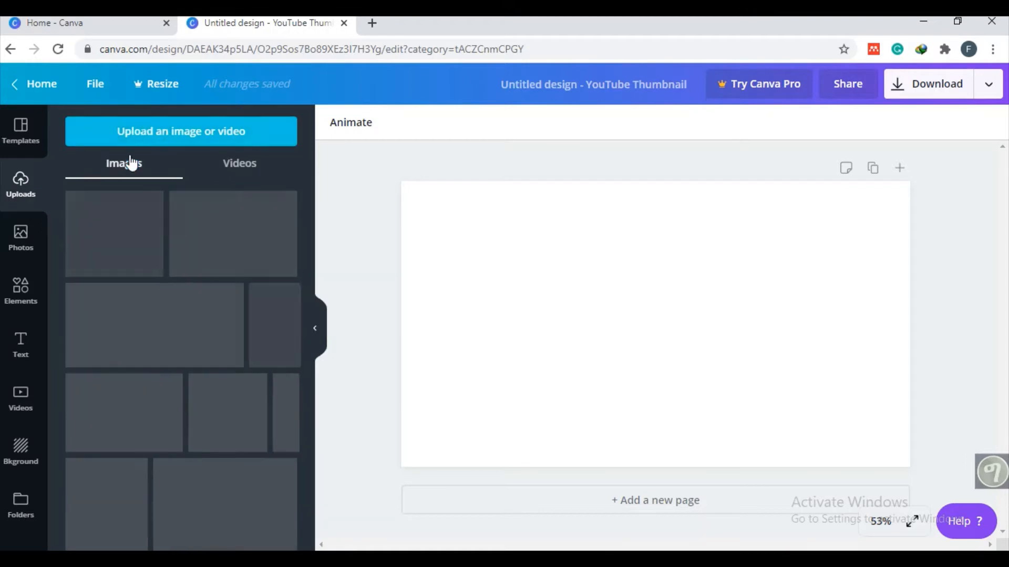
left_click(29, 242)
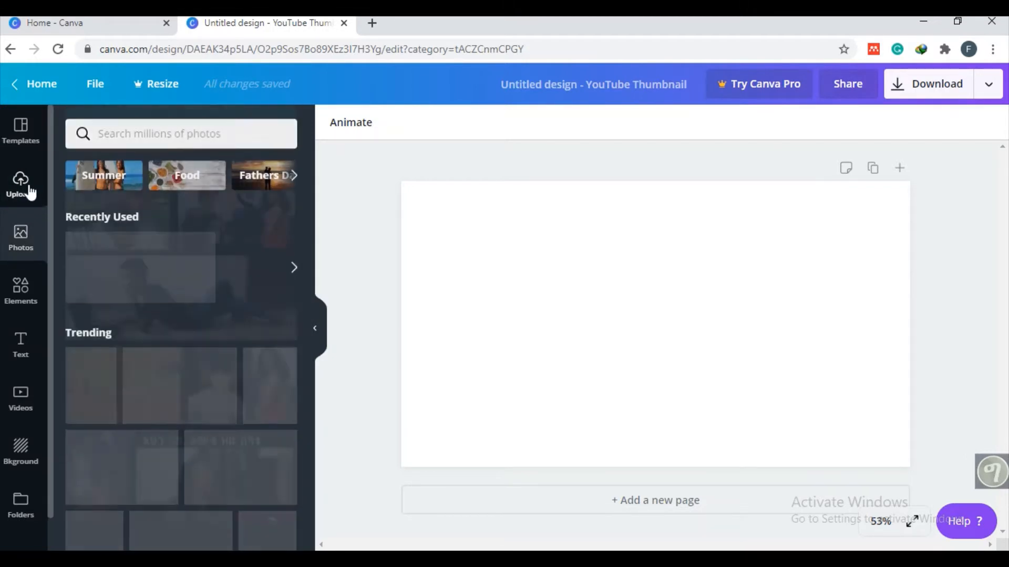
left_click(23, 190)
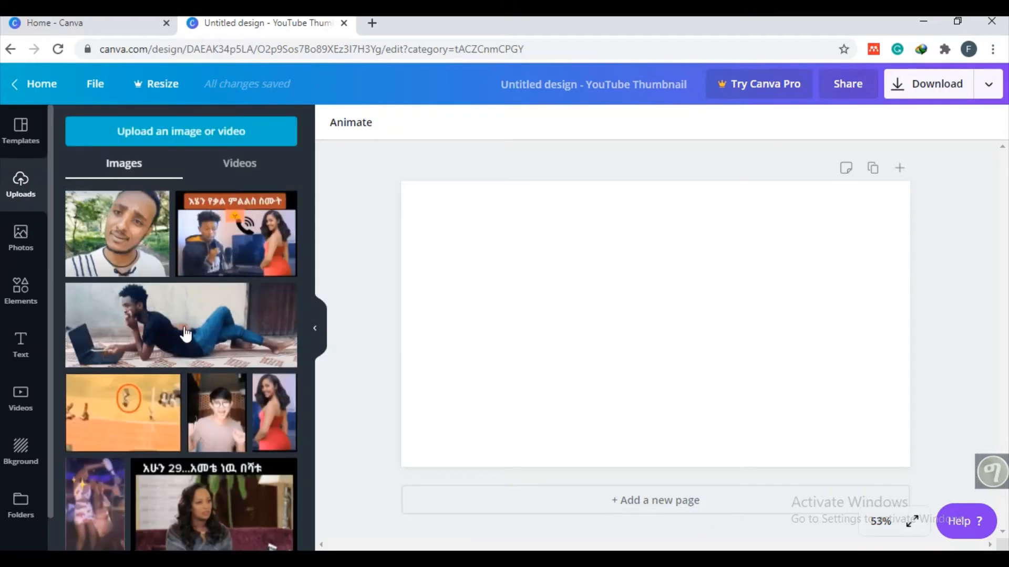
left_click(213, 131)
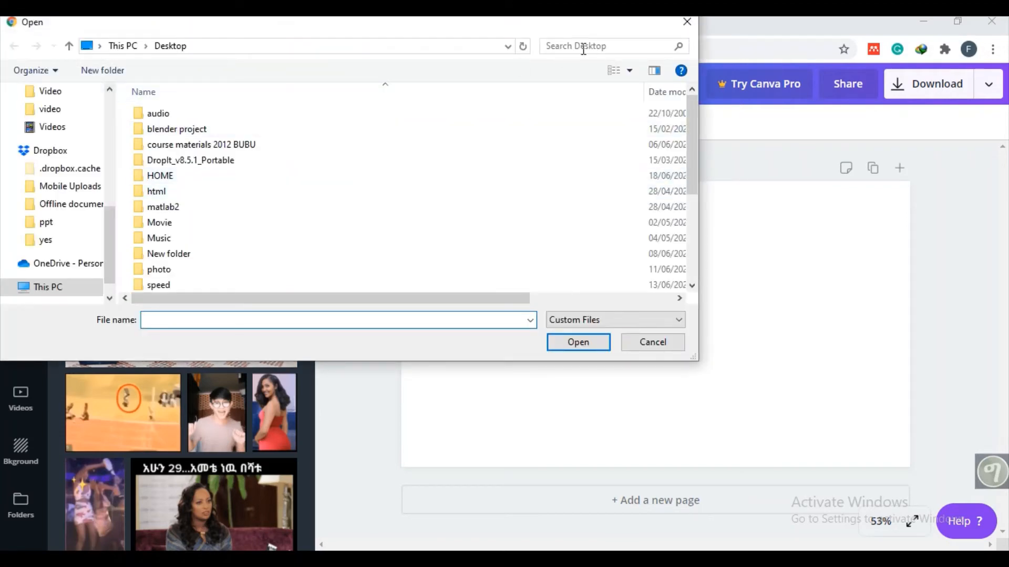
left_click(686, 22)
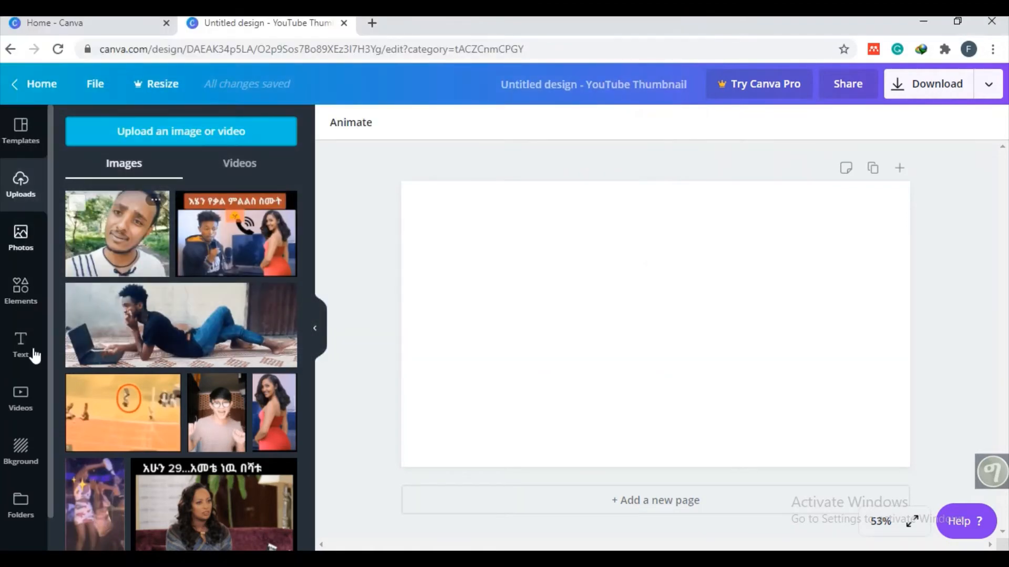
- Examine the stock photos, graphic elements, text styles and videos available for the thumbnail
left_click(22, 251)
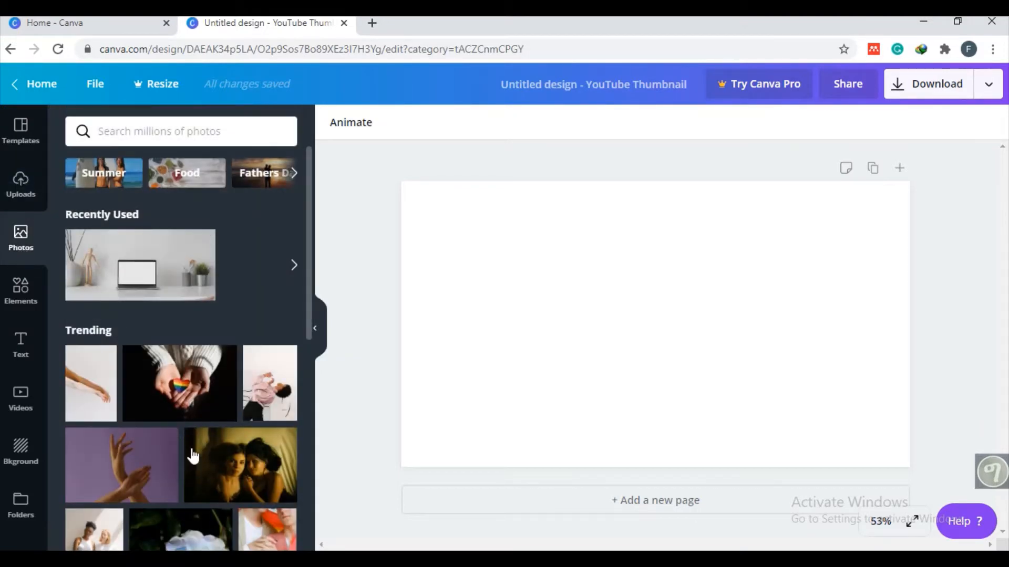
scroll(223, 283, "down", 1)
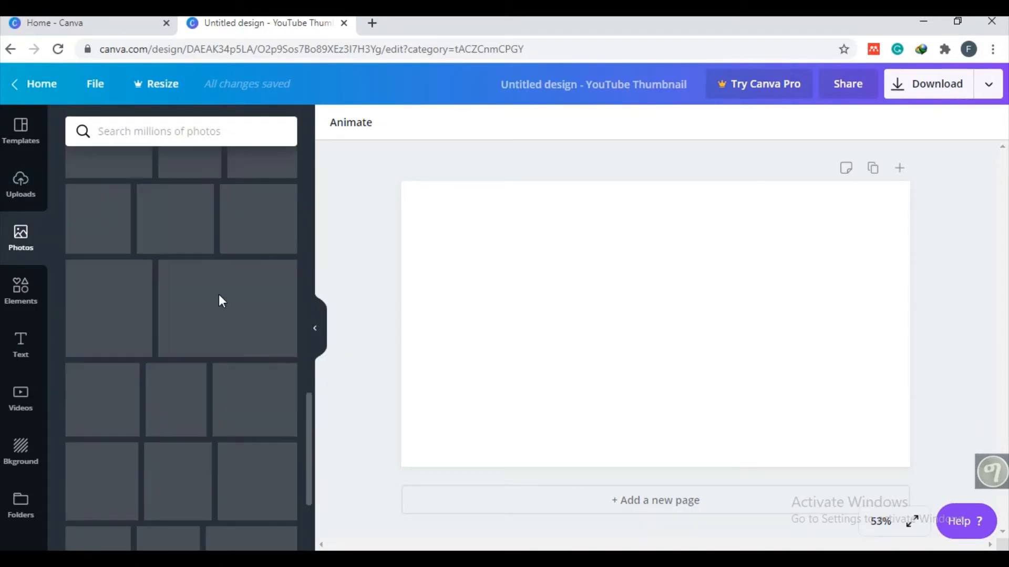
scroll(220, 301, "up", 1)
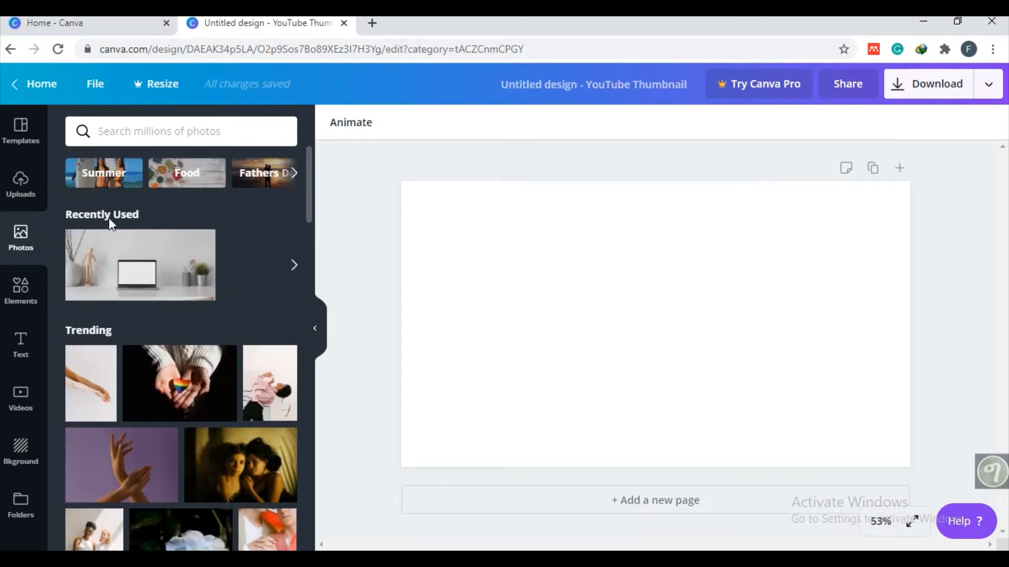
scroll(133, 218, "down", 8)
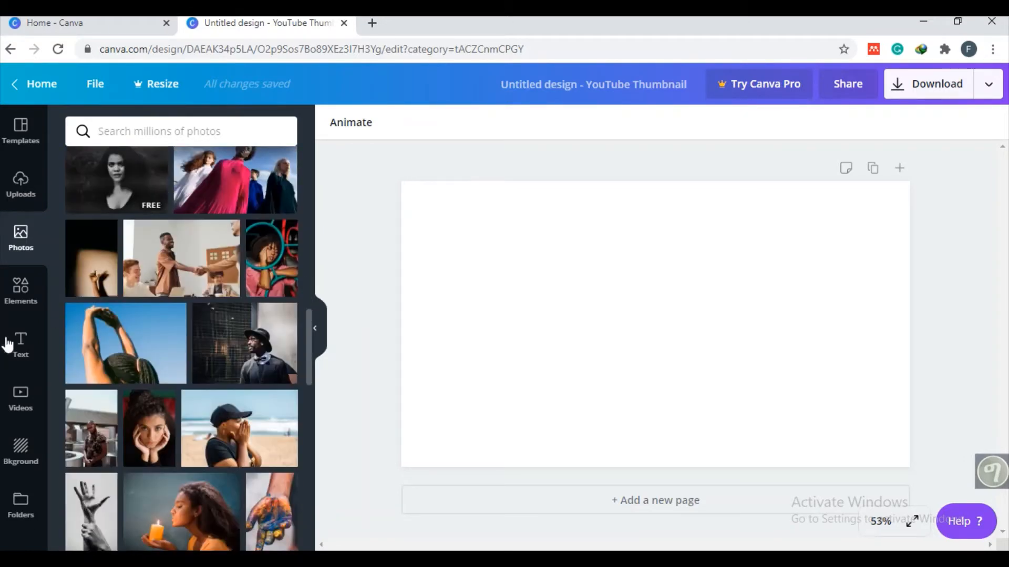
left_click(16, 310)
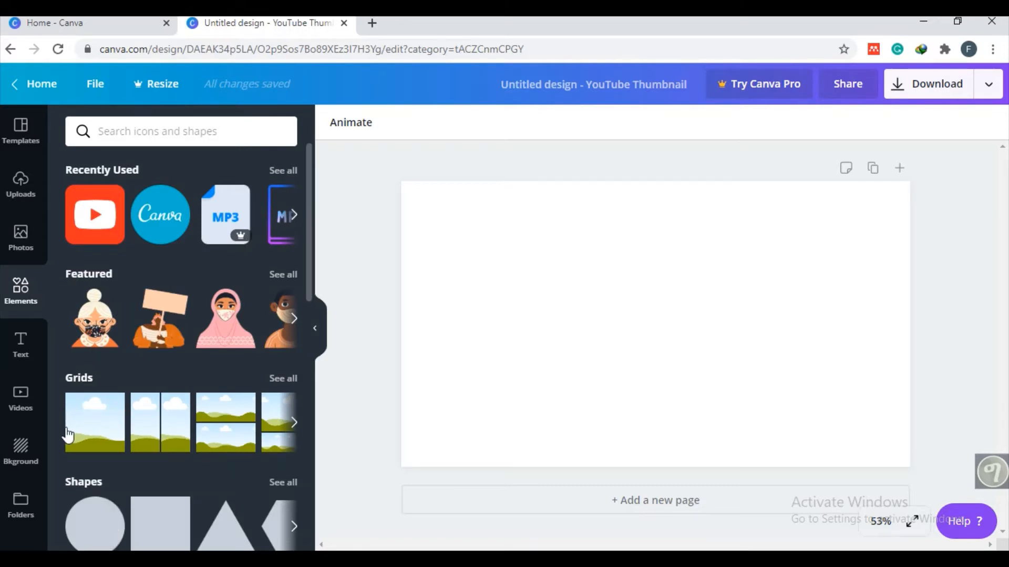
left_click(22, 352)
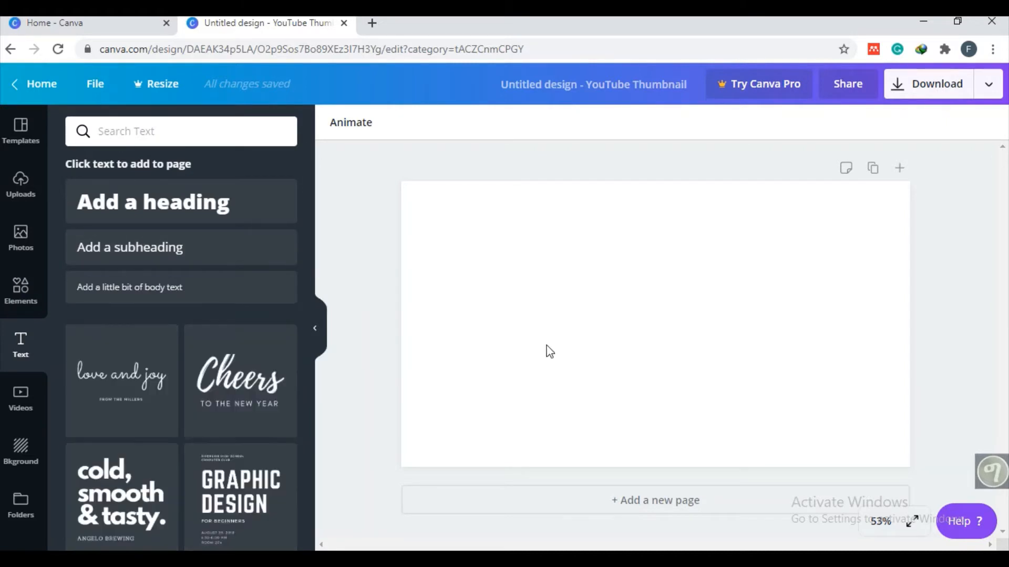
left_click(21, 402)
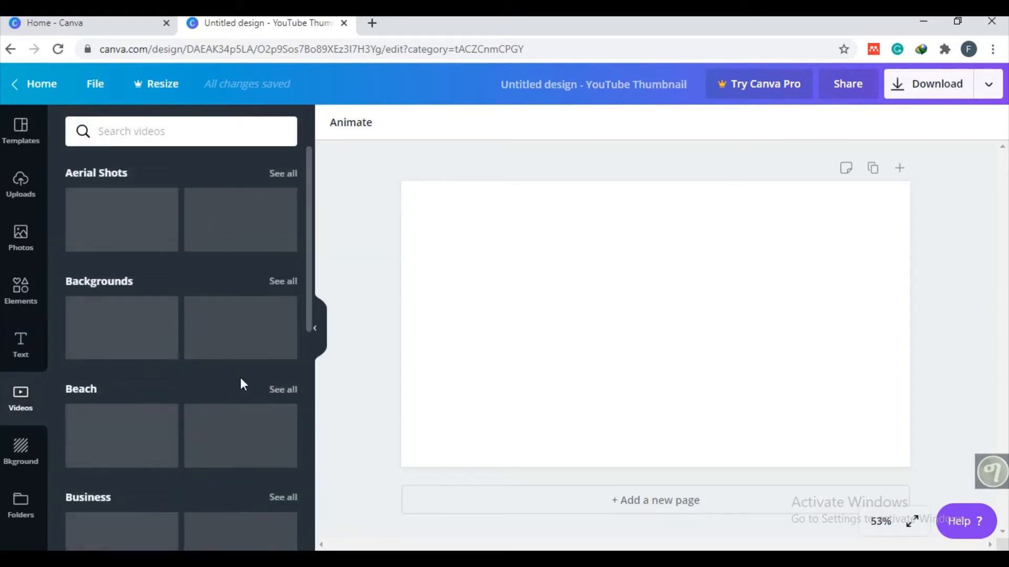
mouse_move(71, 250)
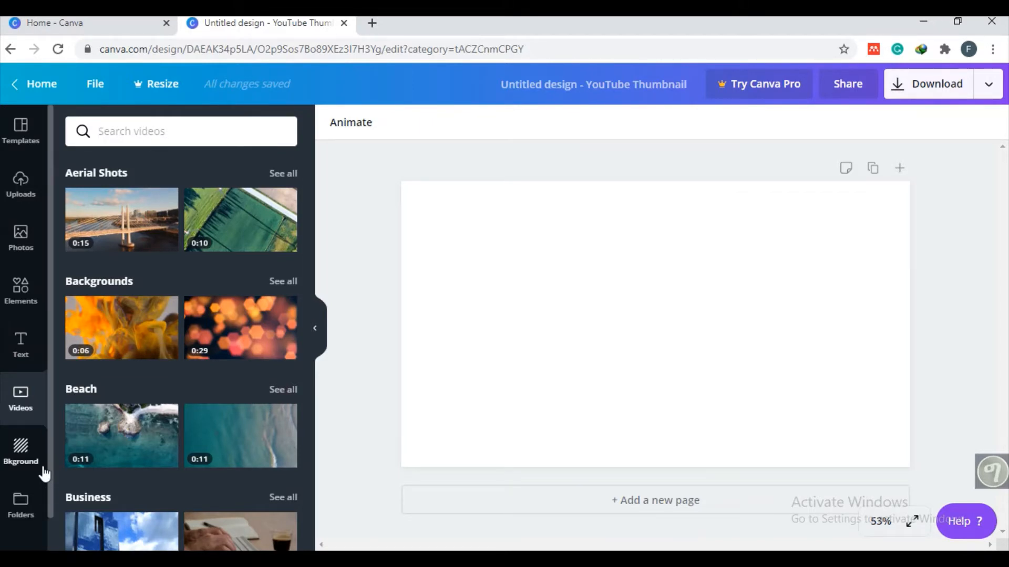
mouse_move(129, 429)
- Fill the blank page with the colourful painted rainbow background
left_click(25, 466)
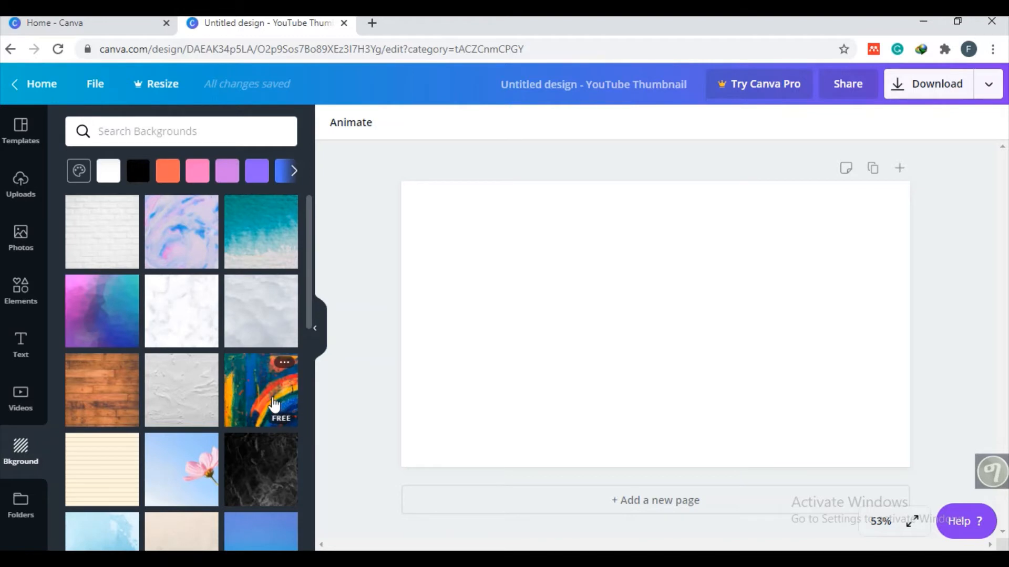
left_click_drag(272, 400, 546, 415)
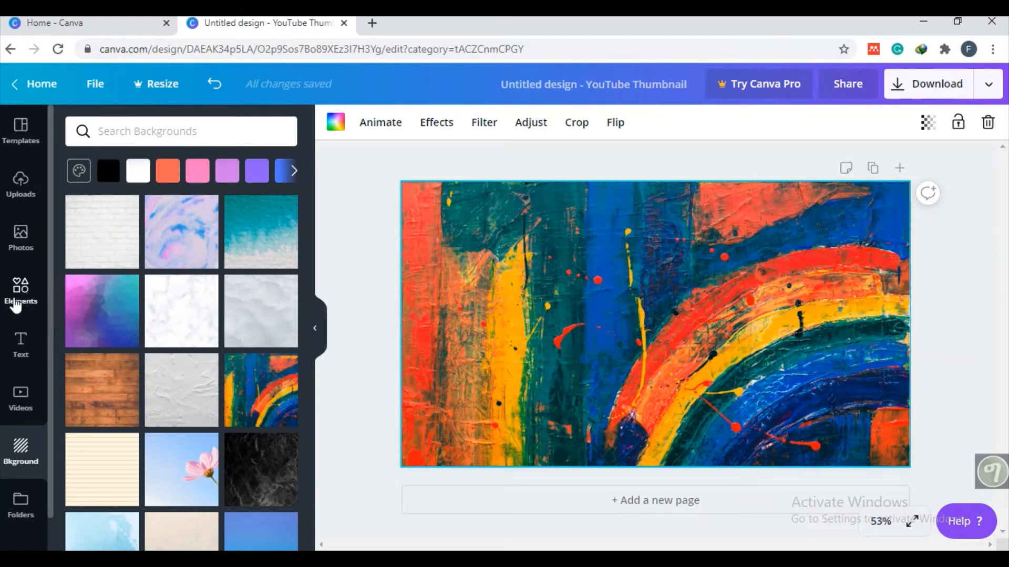
- Add the Canva logo, about 354 × 354, at the page's upper right and a similarly sized YouTube logo directly below it
left_click(15, 301)
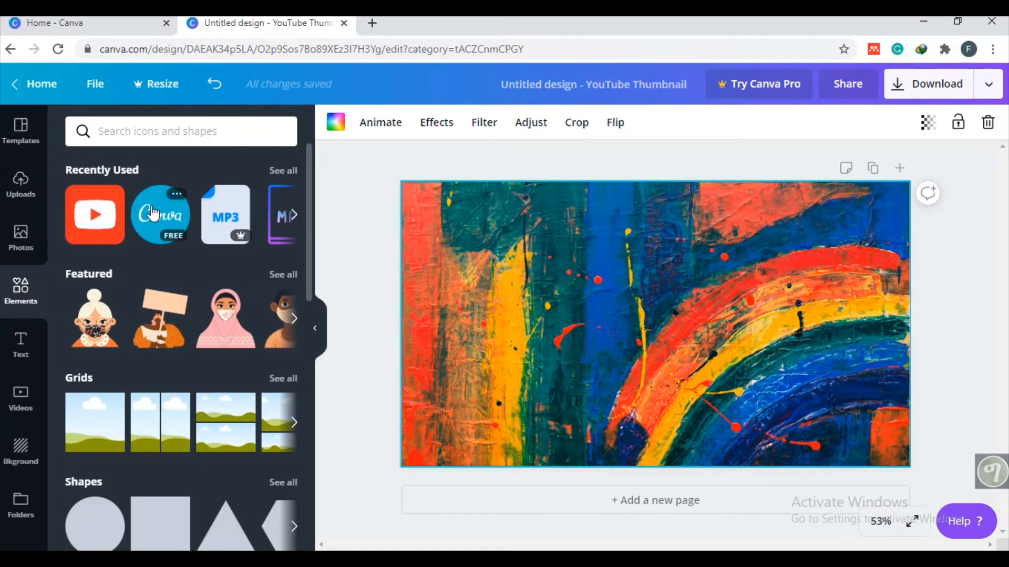
left_click_drag(152, 213, 892, 341)
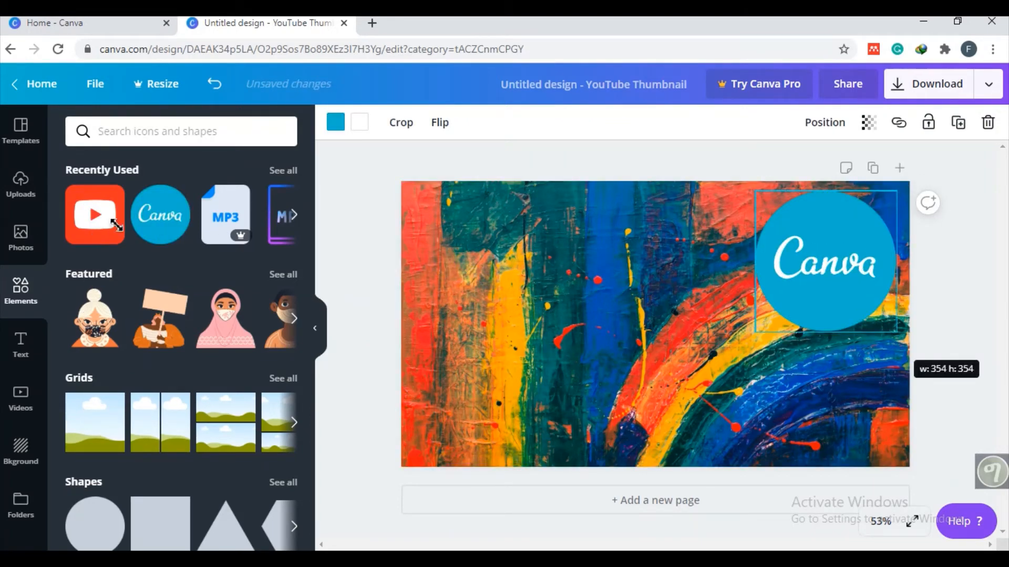
left_click_drag(116, 224, 764, 373)
left_click_drag(876, 463, 835, 406)
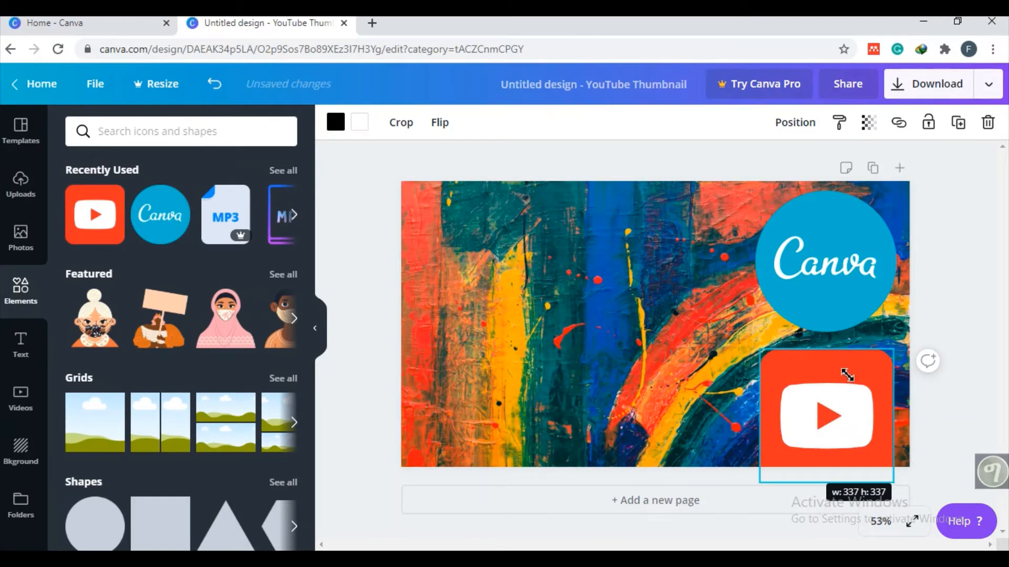
left_click_drag(858, 351, 870, 330)
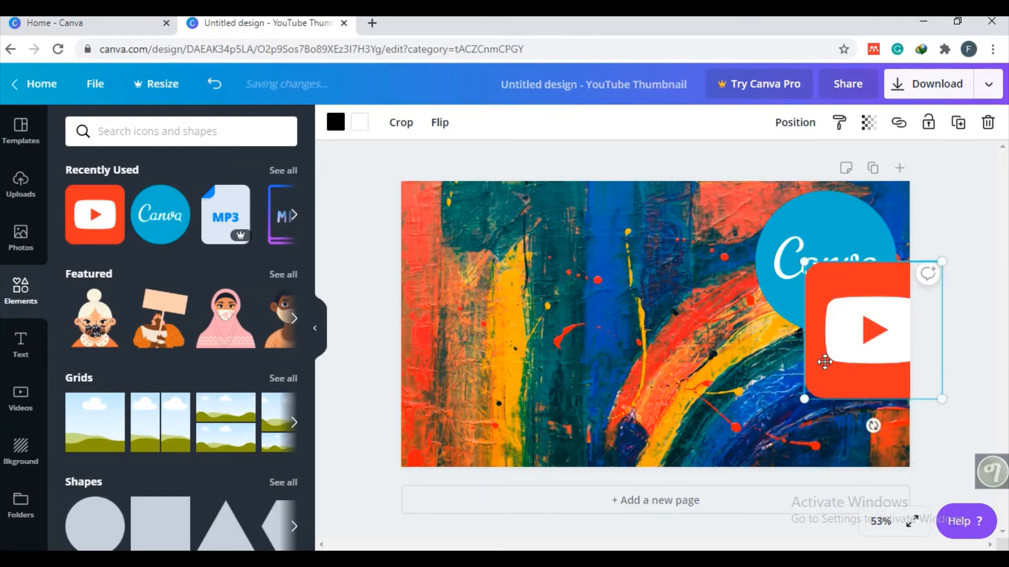
left_click_drag(825, 363, 825, 393)
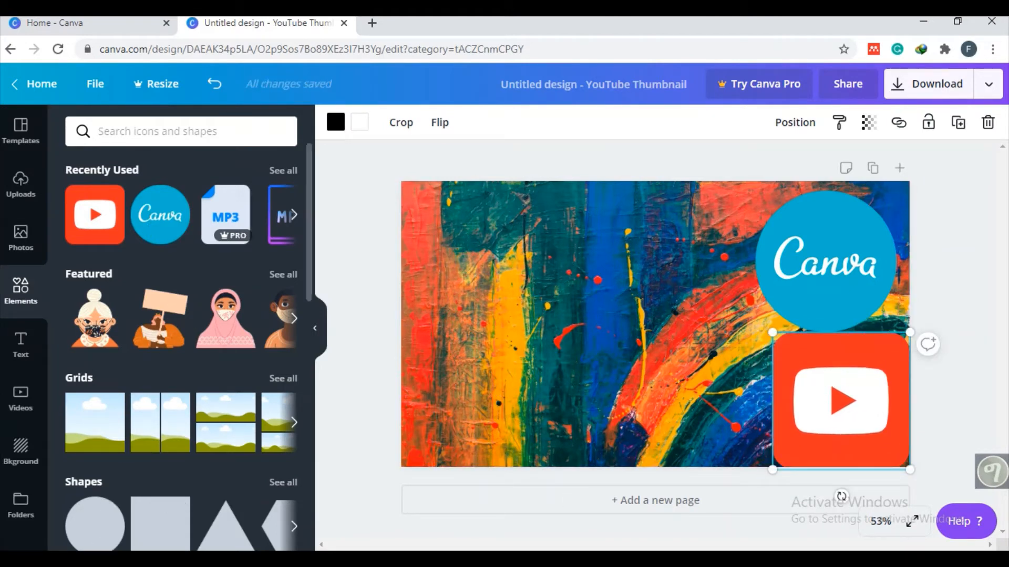
- Browse the text styles and add the "cold, smooth & tasty." text combination to the painted background beside the logos
left_click(21, 351)
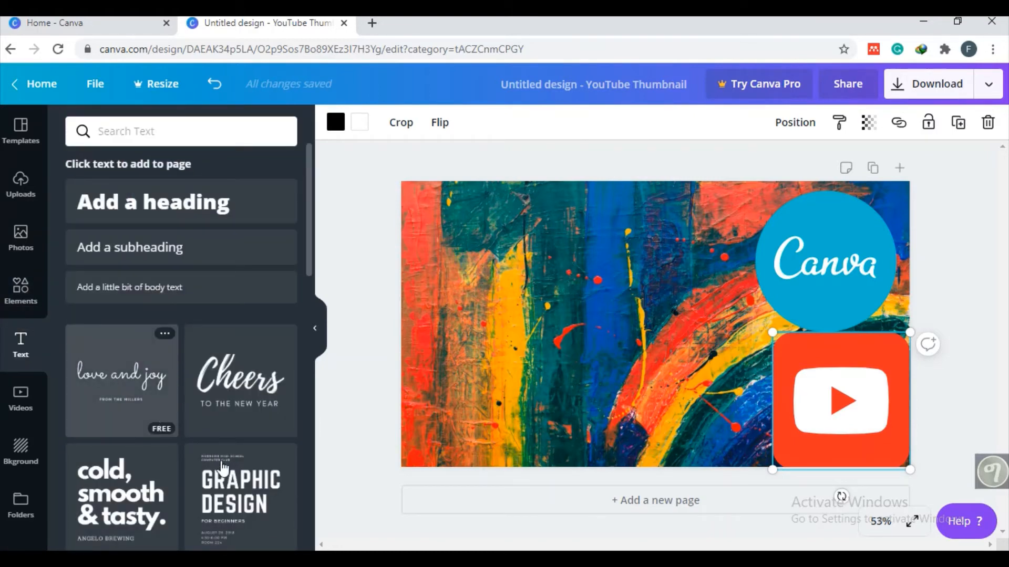
scroll(170, 426, "down", 10)
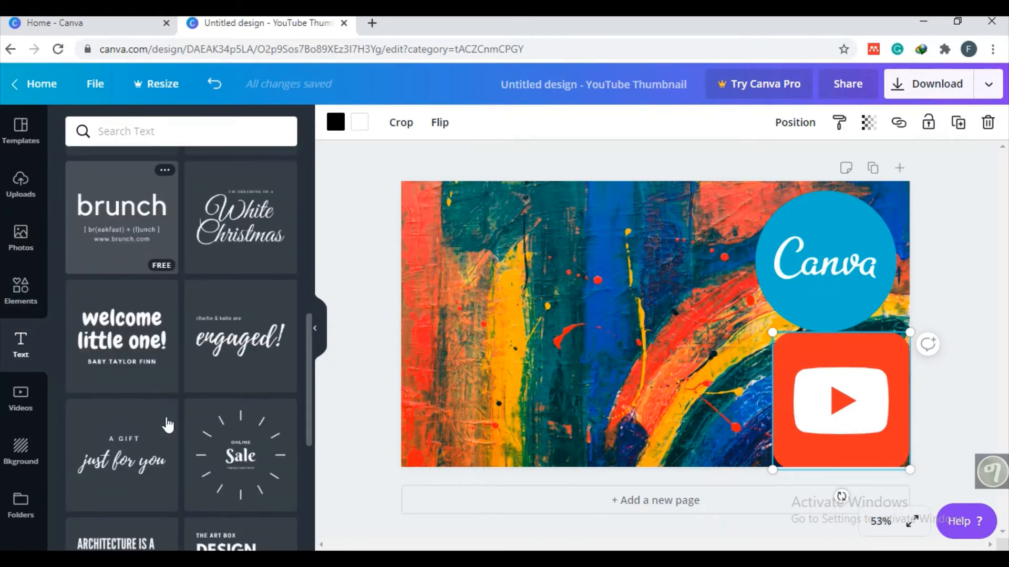
scroll(168, 427, "down", 3)
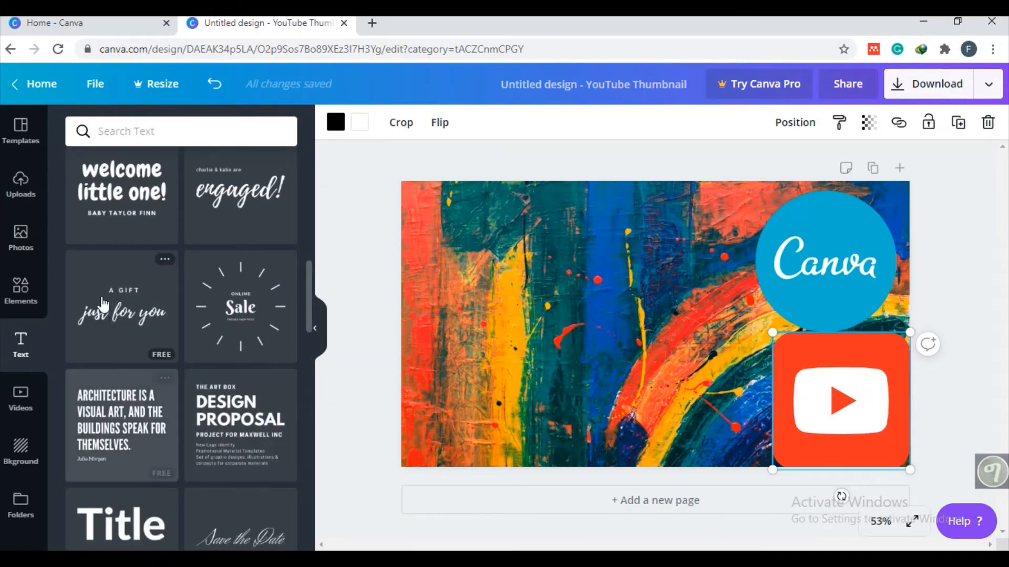
scroll(226, 363, "down", 5)
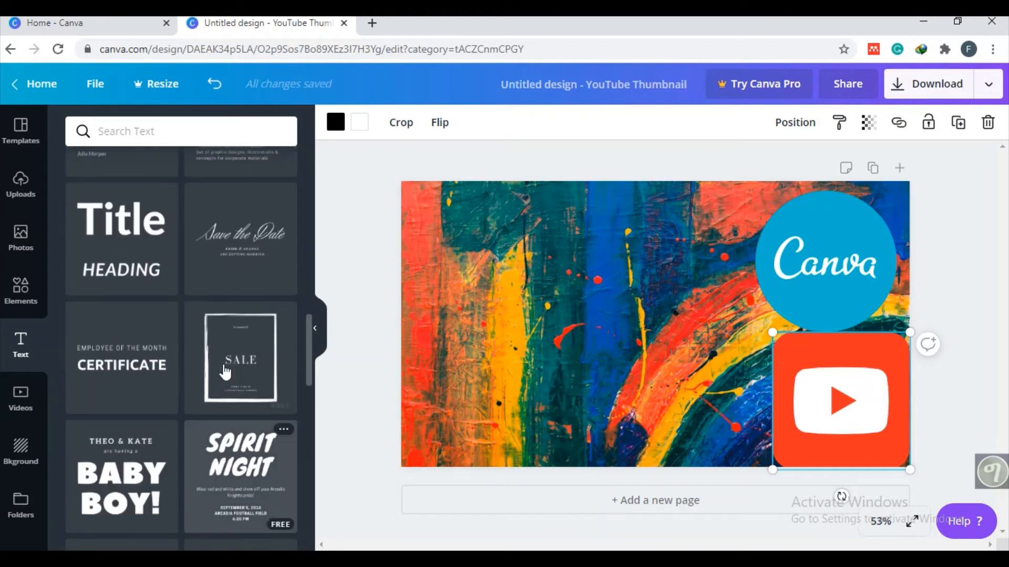
scroll(226, 368, "up", 4)
scroll(210, 373, "up", 5)
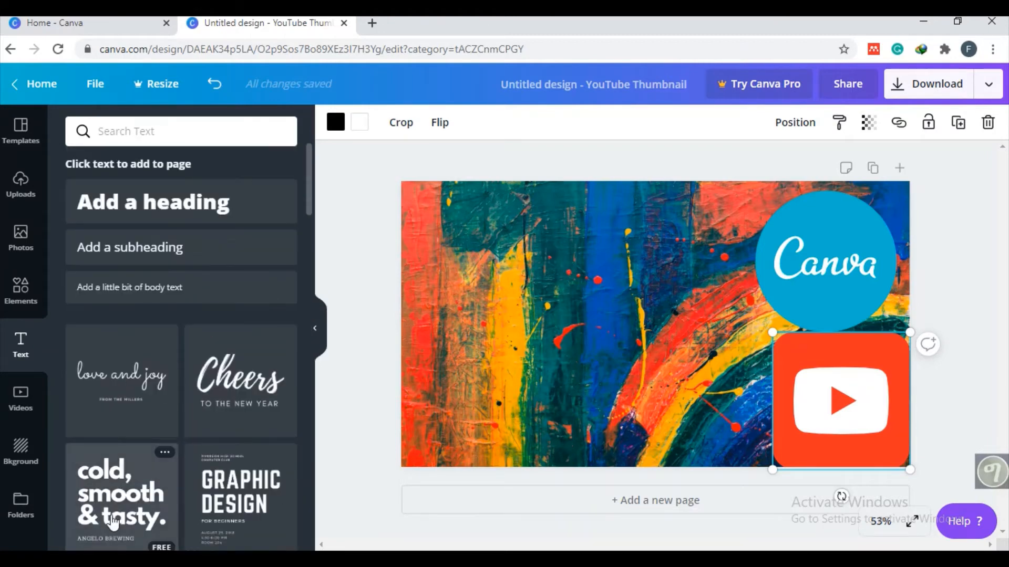
mouse_move(119, 507)
left_mouse_down()
mouse_move(129, 512)
mouse_move(200, 446)
mouse_move(443, 317)
mouse_move(474, 267)
left_mouse_up()
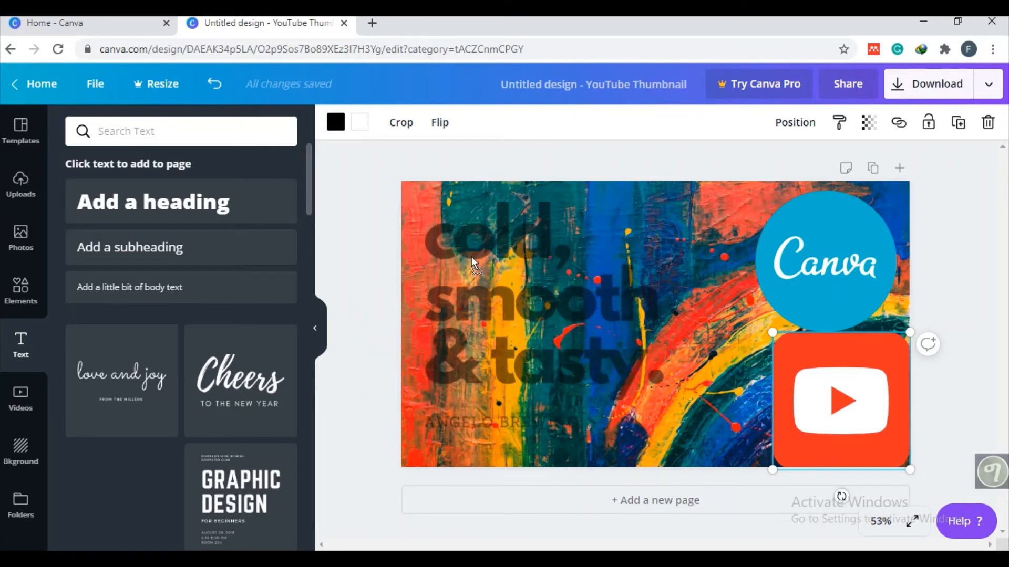
left_click_drag(464, 325, 465, 327)
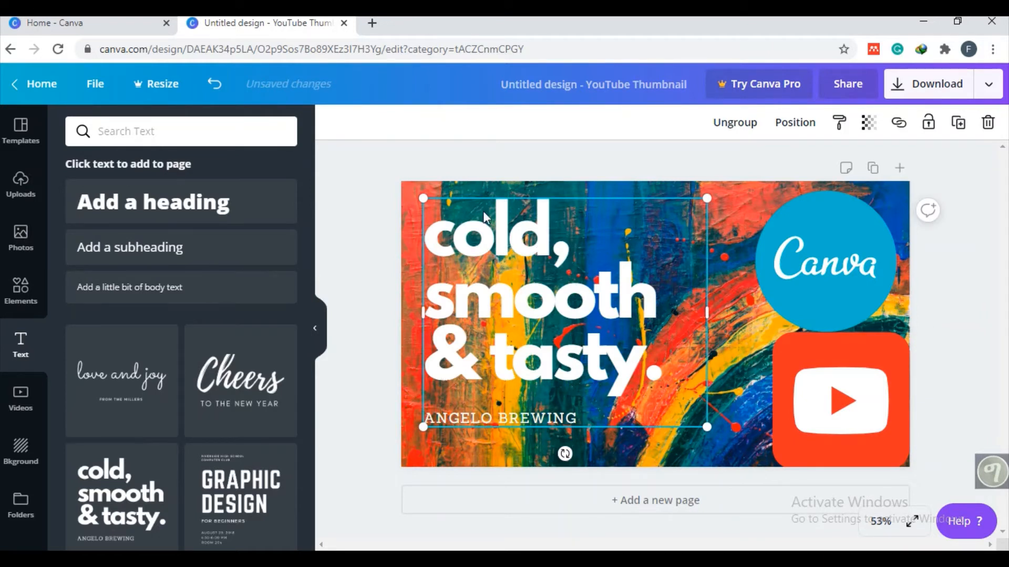
- Replace the "cold, smooth & tasty." headline with "Quick & Easy"
left_click(632, 393)
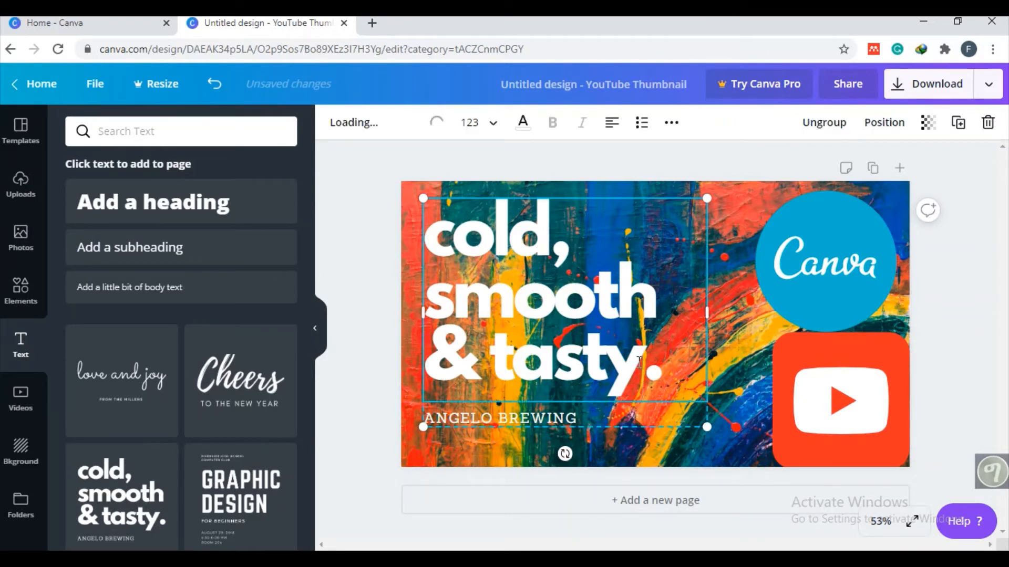
left_click_drag(662, 384, 427, 239)
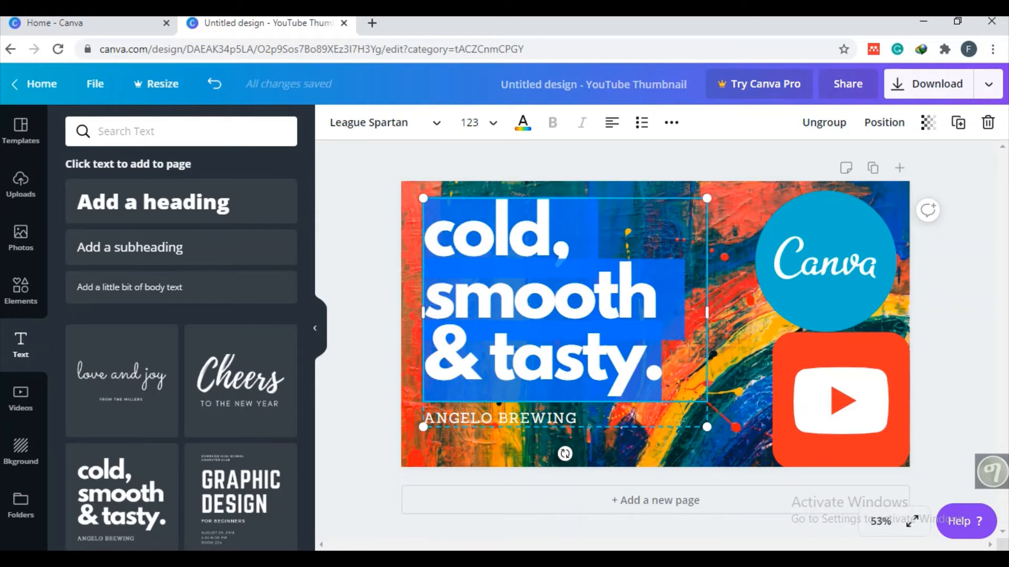
mouse_move(668, 559)
type("Quiv")
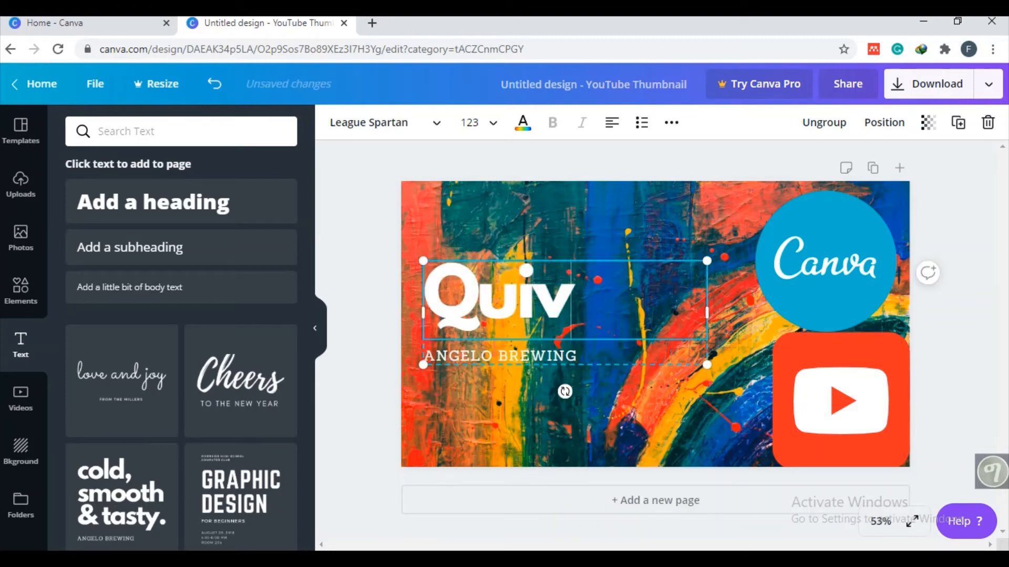
key("BackSpace")
type("ck")
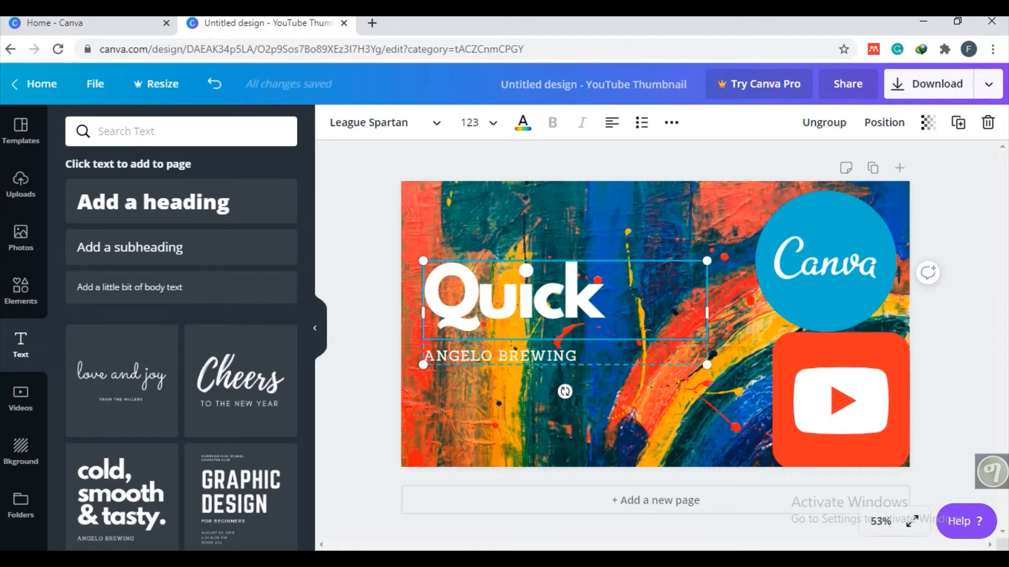
type(" & Easy")
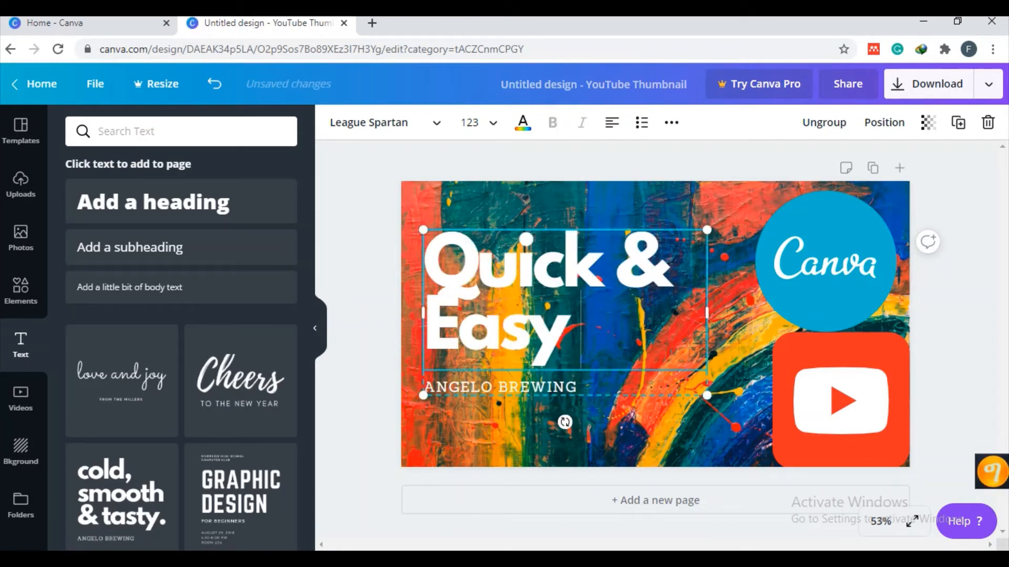
type(" ጫ")
key("BackSpace")
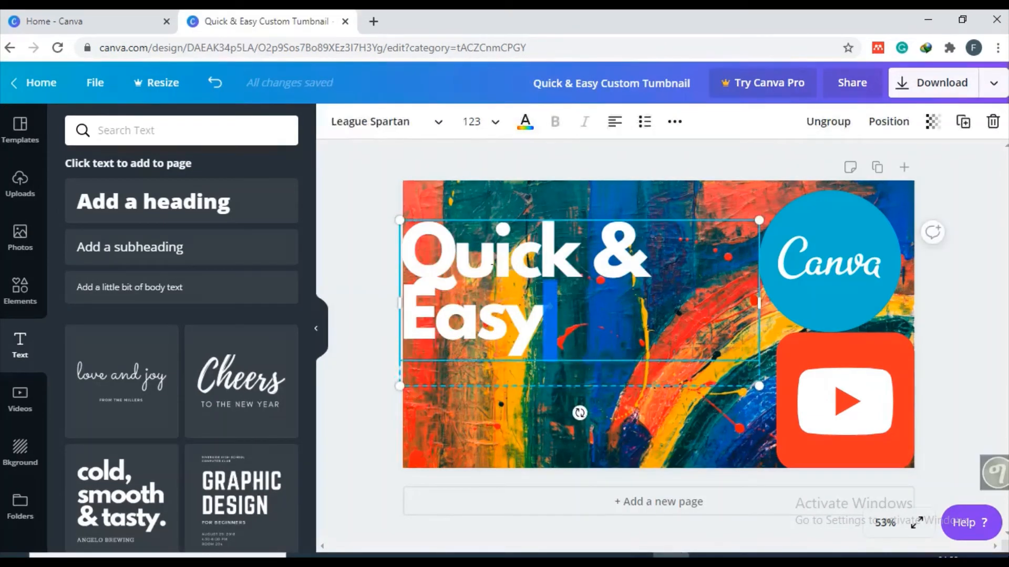
- Extend the headline after "Easy" with the words "Custom Tumbnail"
left_click(556, 332)
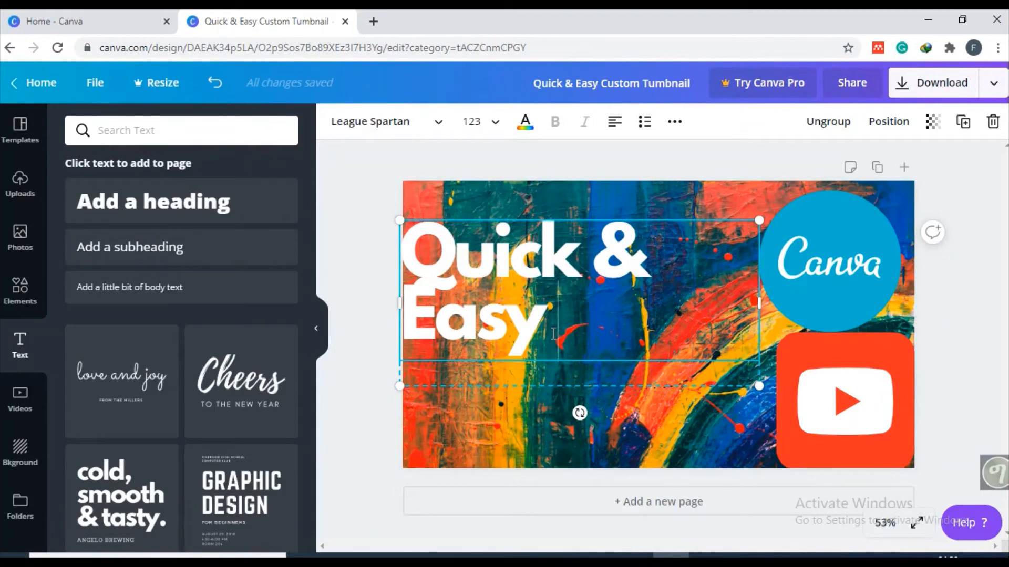
type("Cusy")
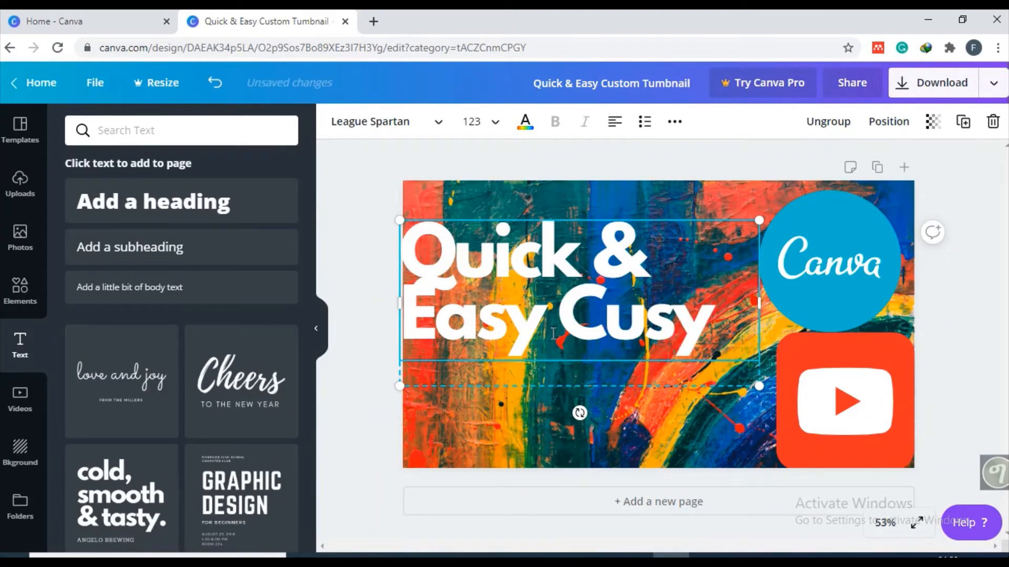
key("BackSpace")
type("tom")
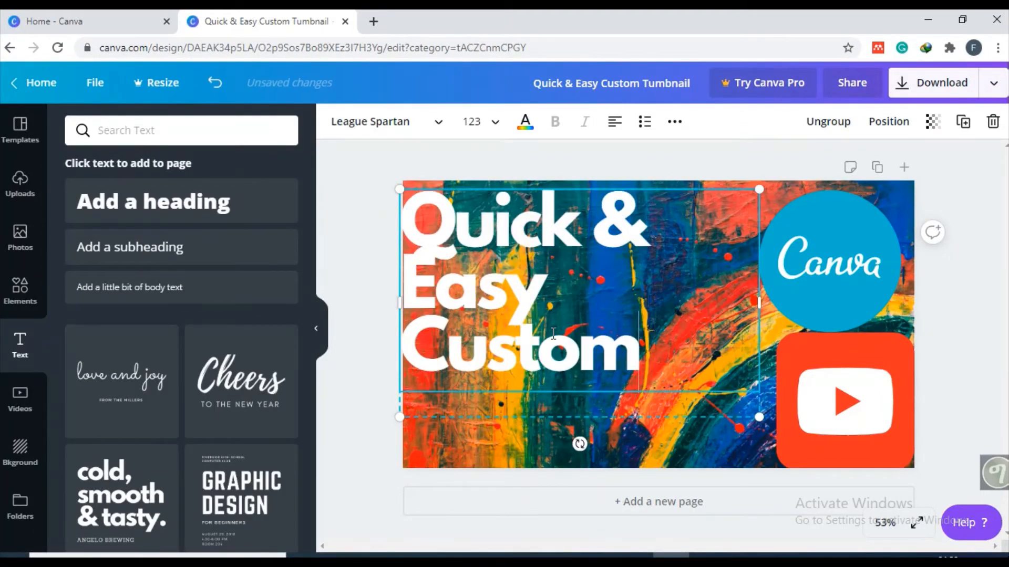
type(" Tu")
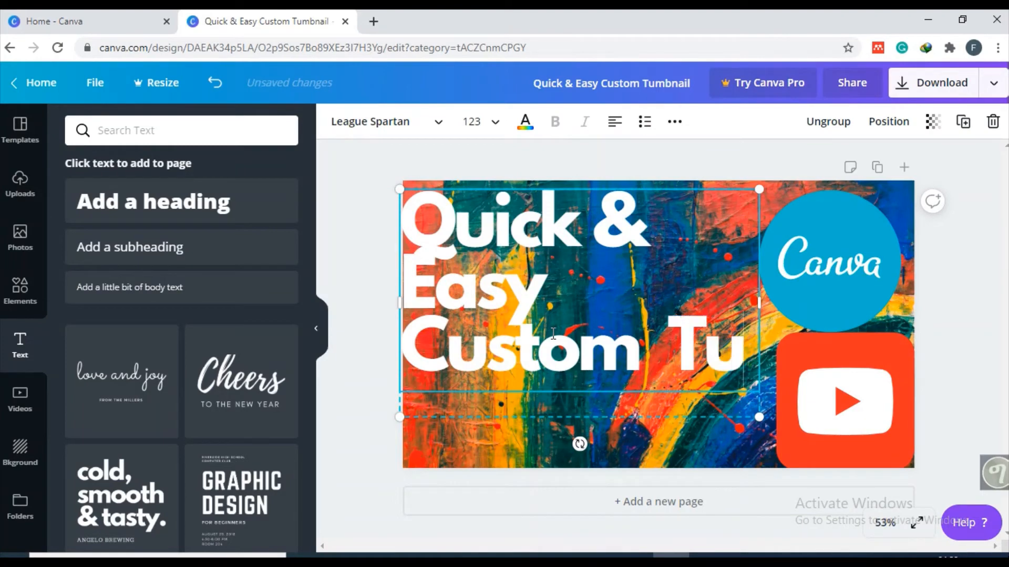
type("mbnail")
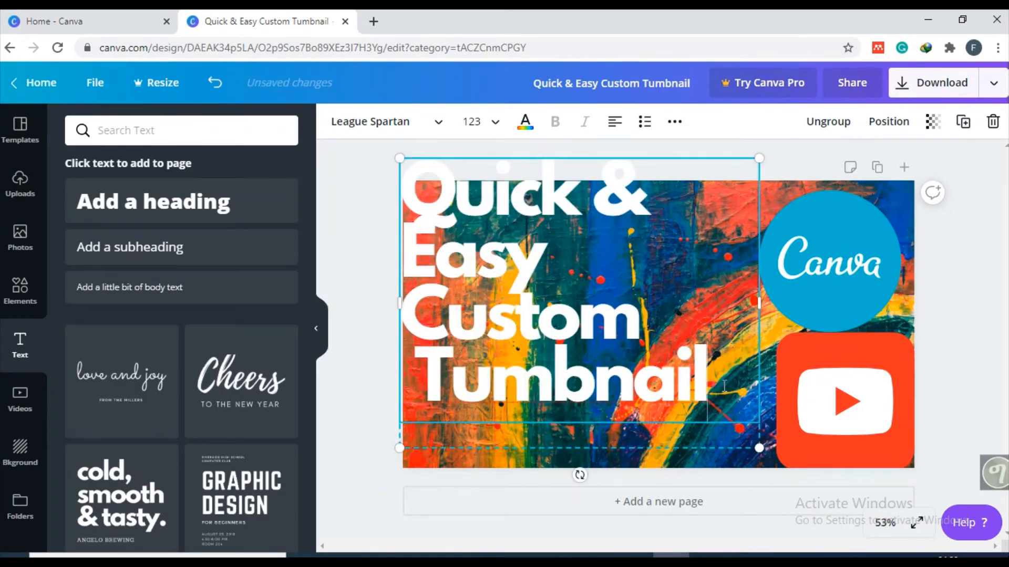
- Set the font size of the whole headline to 104
left_click_drag(718, 372, 405, 177)
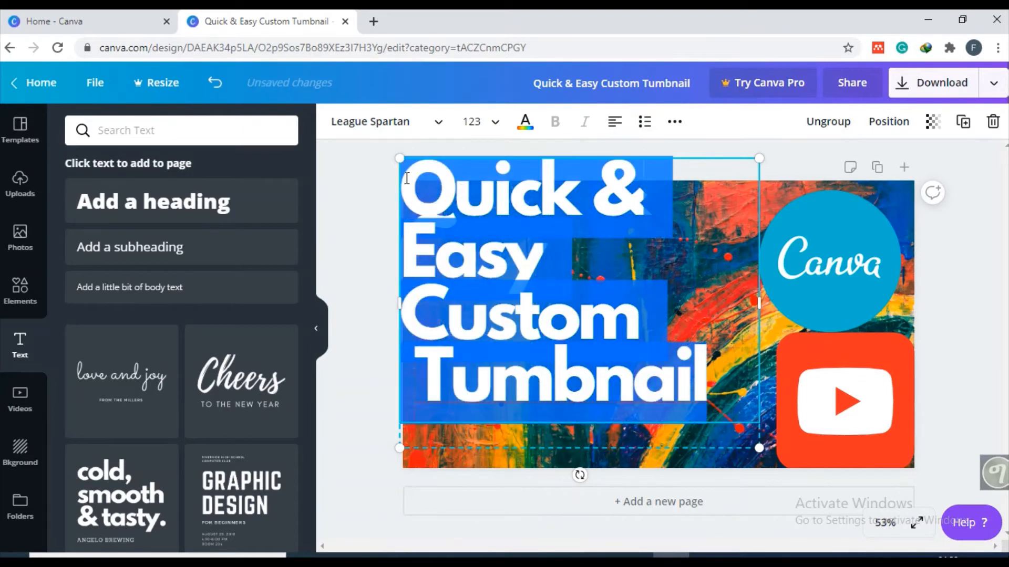
left_click(478, 116)
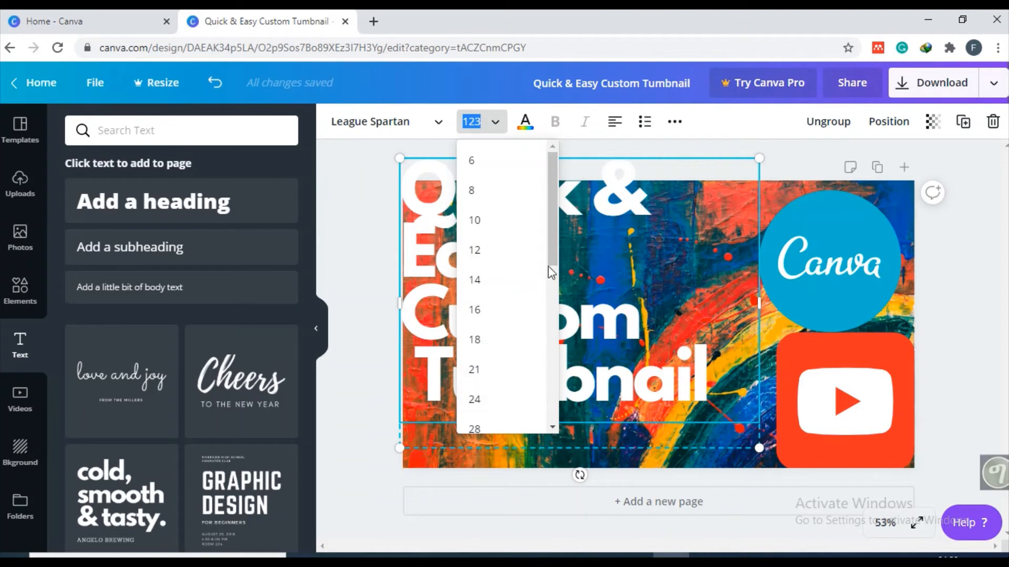
left_click_drag(550, 272, 550, 410)
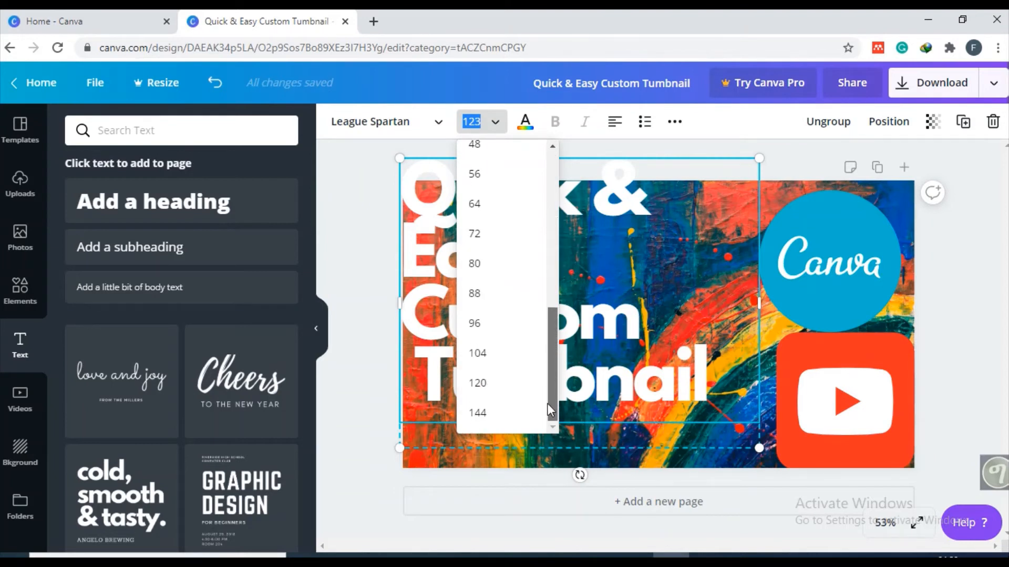
left_click(509, 357)
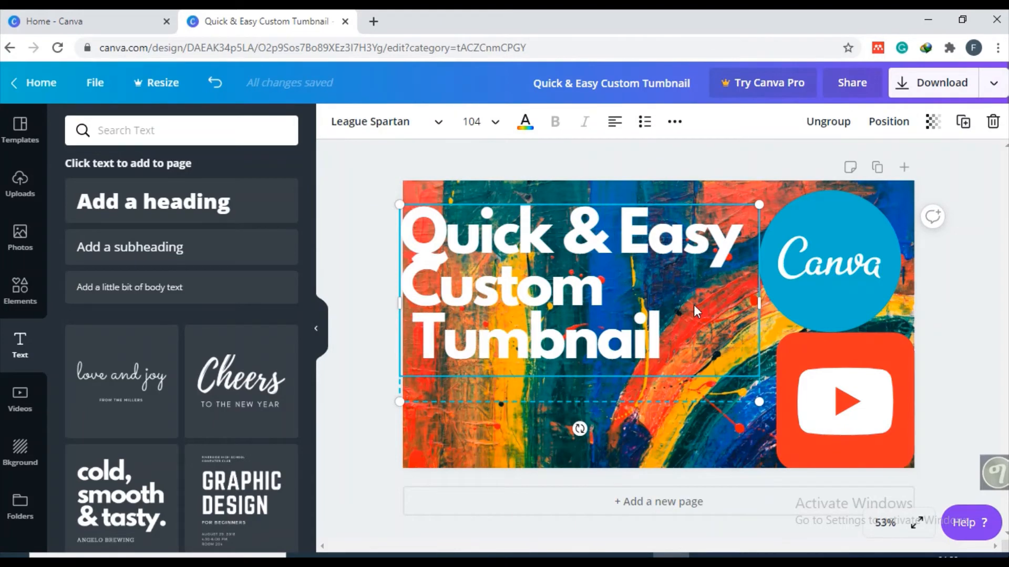
left_click_drag(691, 316, 409, 221)
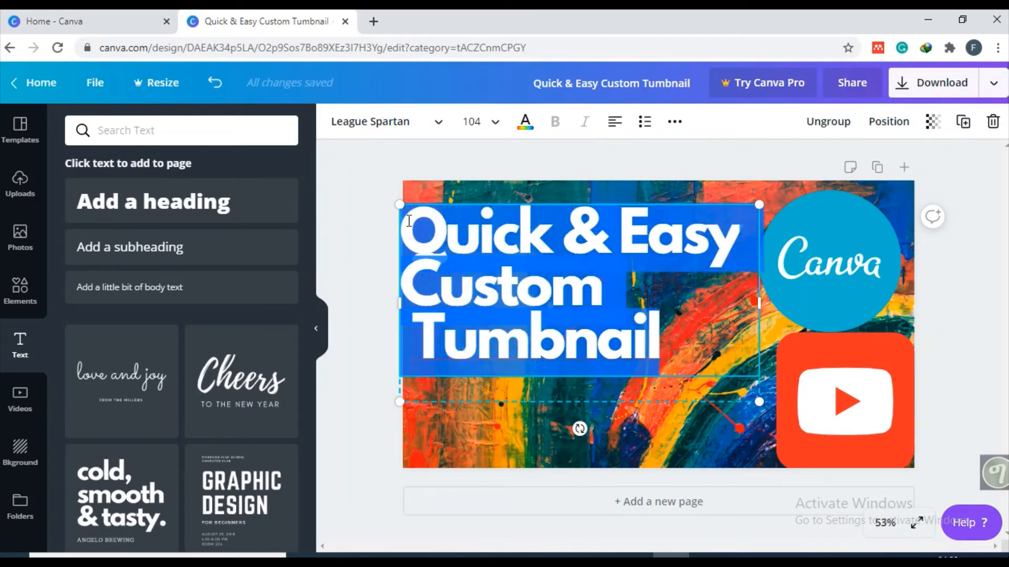
left_click(525, 123)
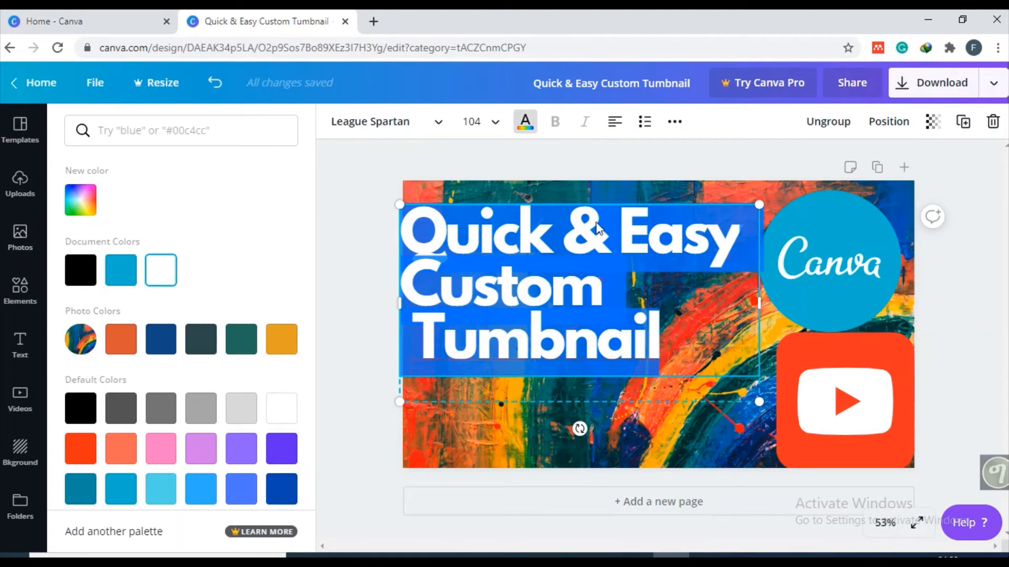
left_click(700, 326)
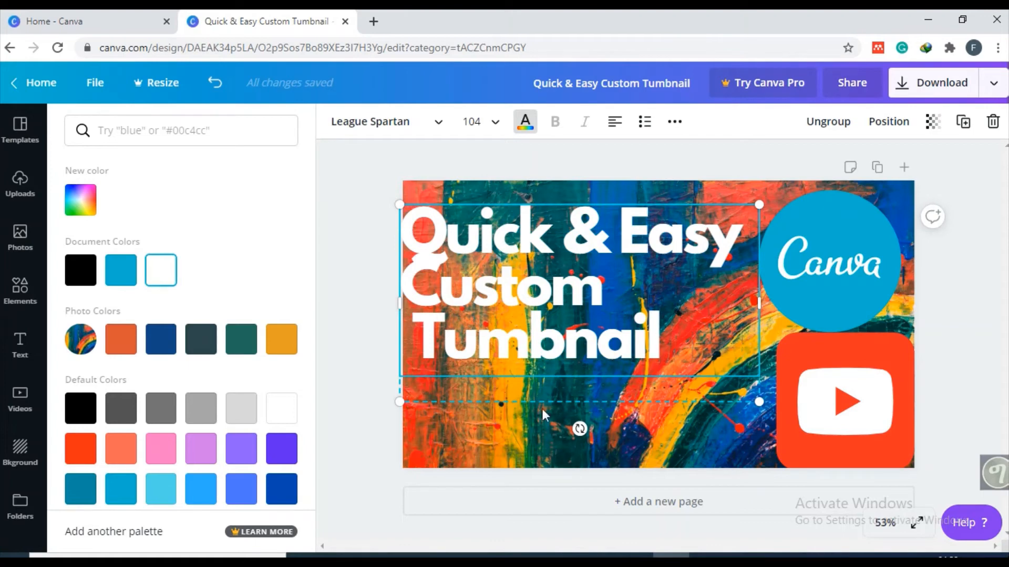
left_click(585, 286)
left_click(780, 325)
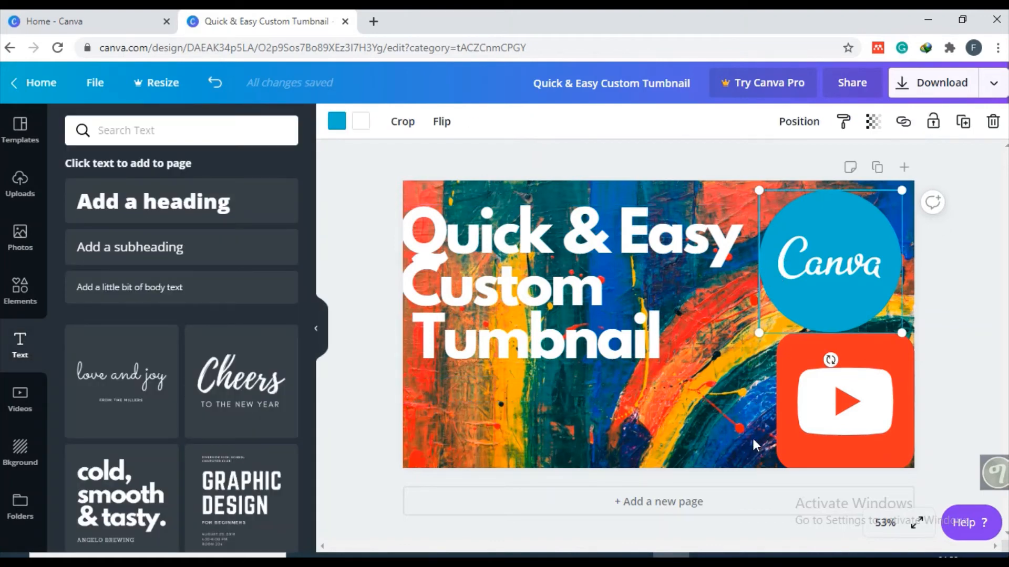
- Move the text group slightly up and inward from the page's left edge, and undo the extra line break tried after "Easy"
mouse_move(638, 273)
left_mouse_down()
mouse_move(666, 268)
mouse_move(661, 257)
mouse_move(639, 259)
mouse_move(651, 267)
left_mouse_up()
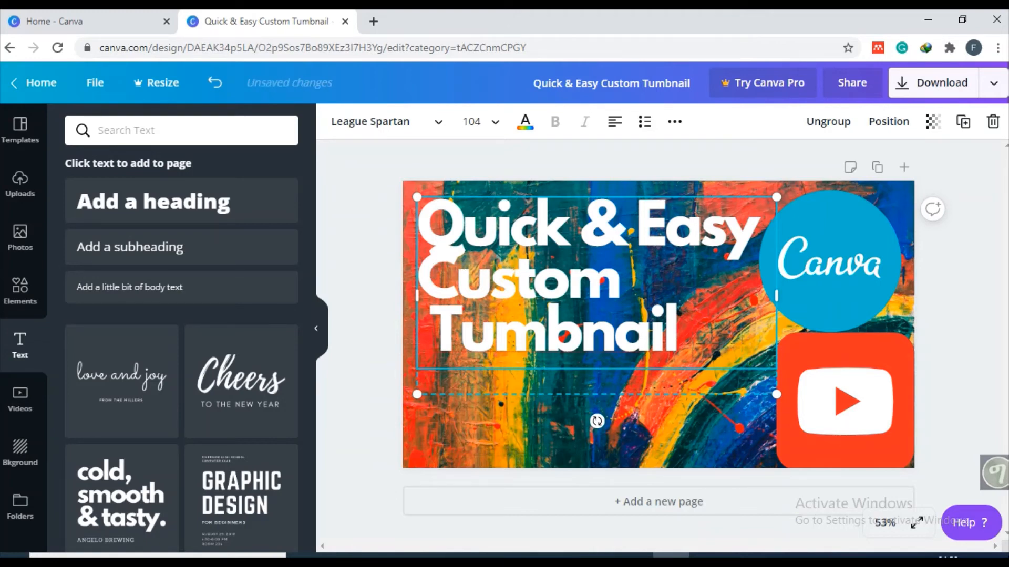
key("Return")
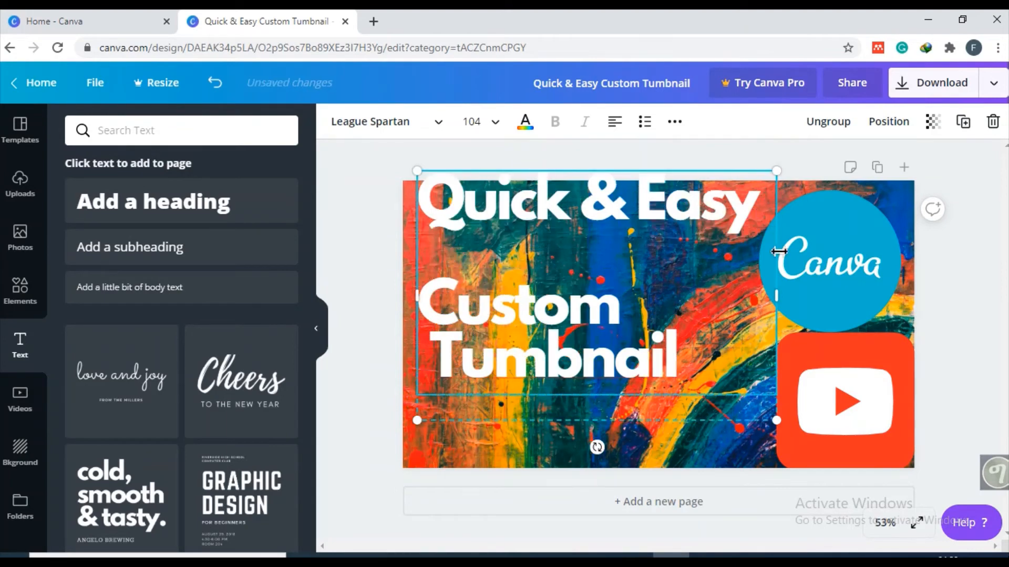
key("ctrl+z")
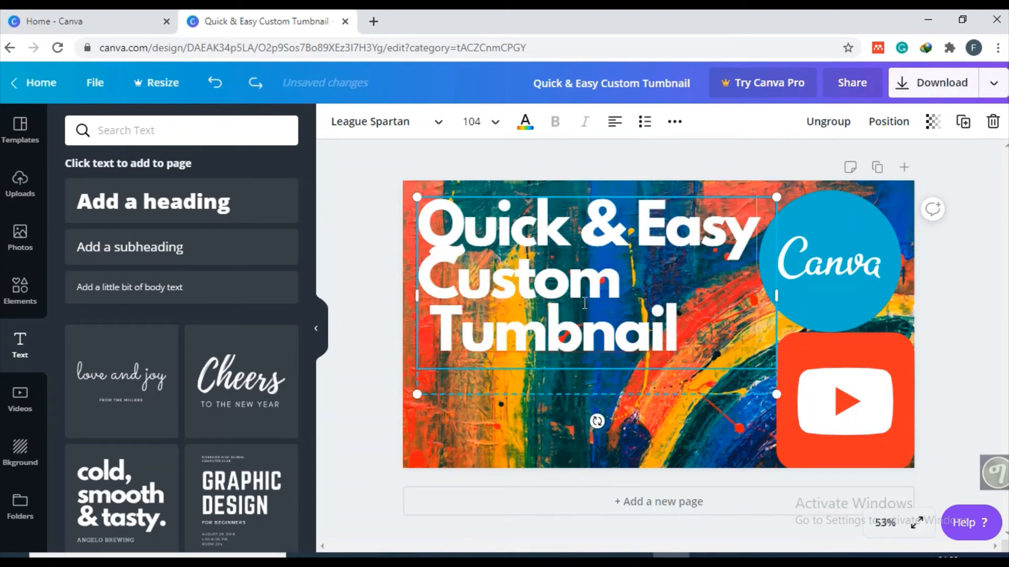
- Enter "CHACHI TECH" as the small subtitle below the headline
left_click(531, 389)
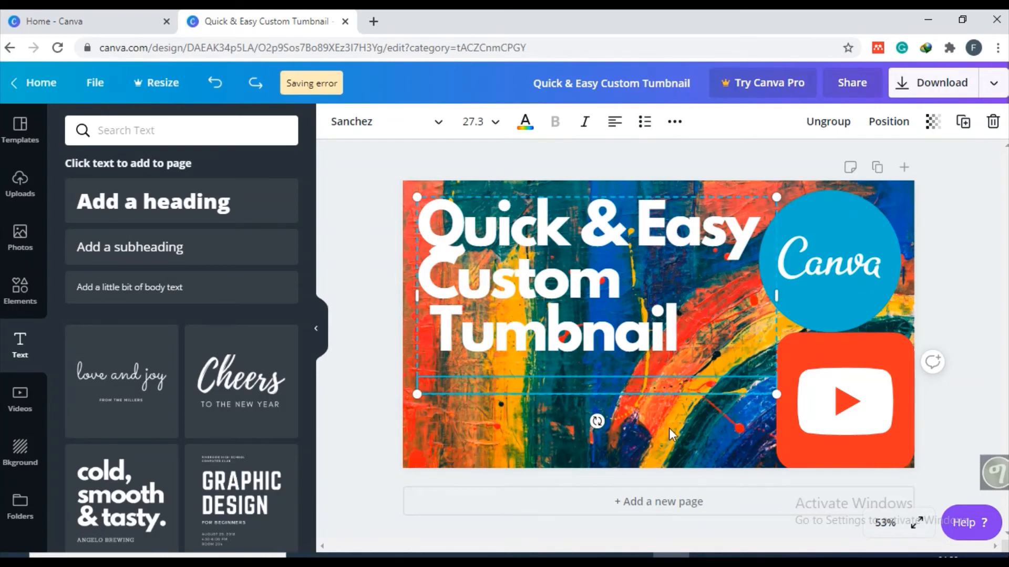
type("CHAC")
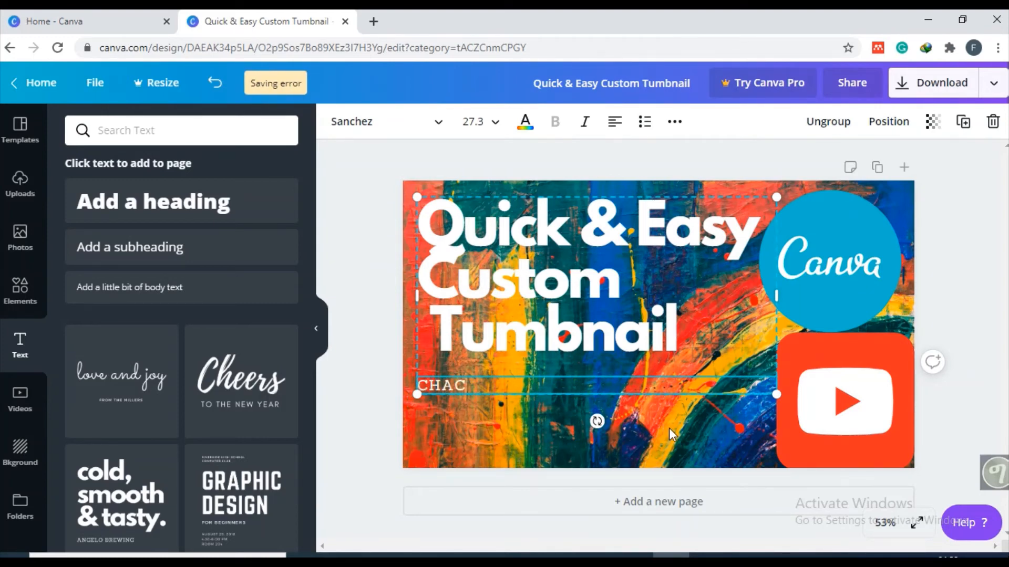
type("HI TECH")
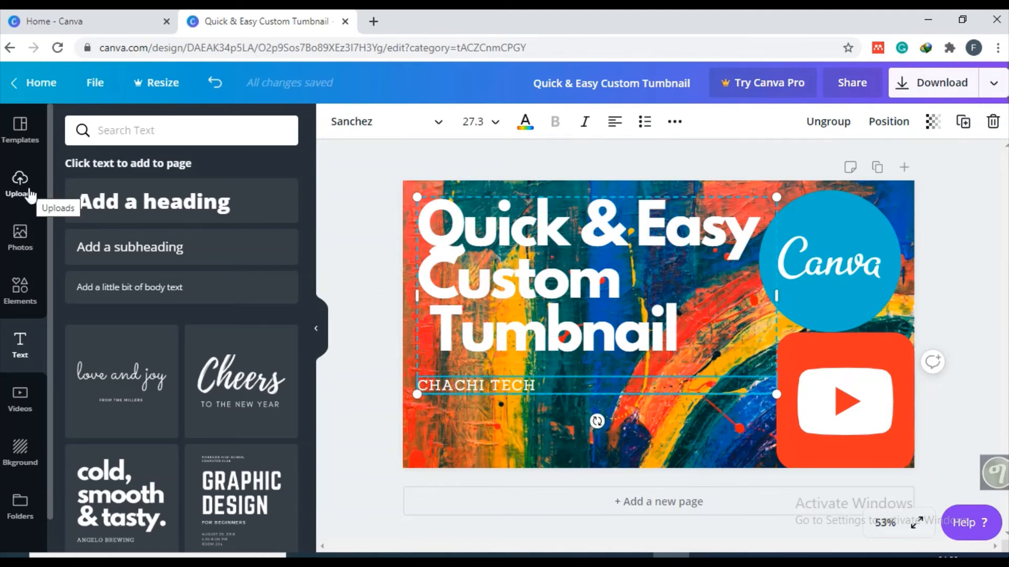
left_click(525, 440)
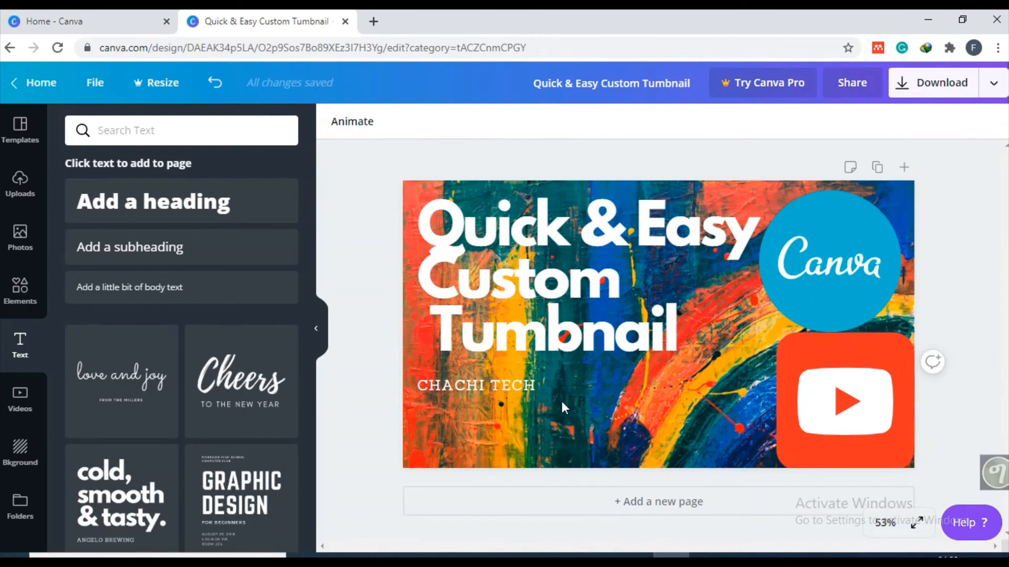
- Centre-align all three lines of the "Quick & Easy Custom Tumbnail" headline and deselect it
left_click(714, 337)
left_click(713, 337)
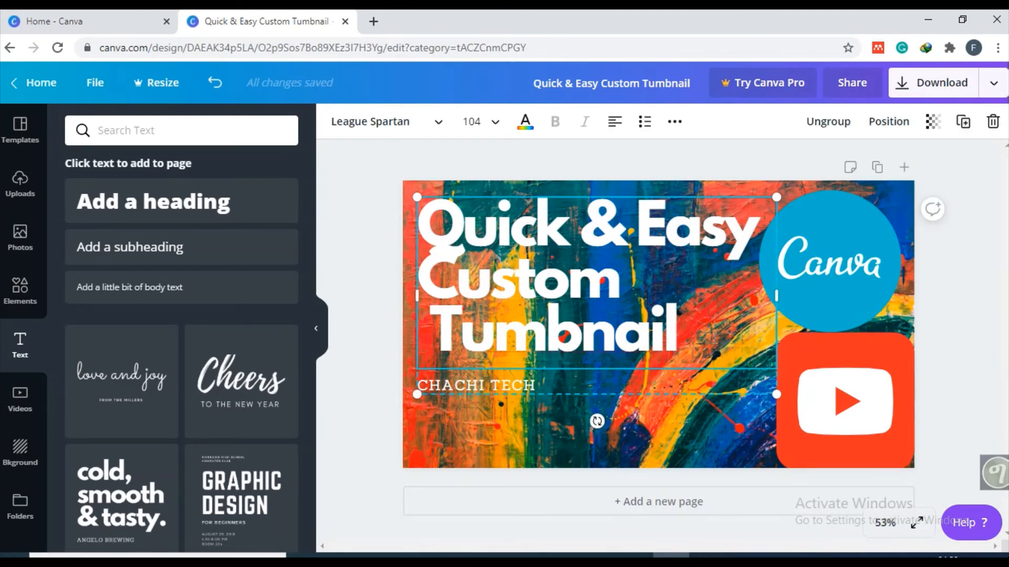
left_click_drag(713, 337, 437, 219)
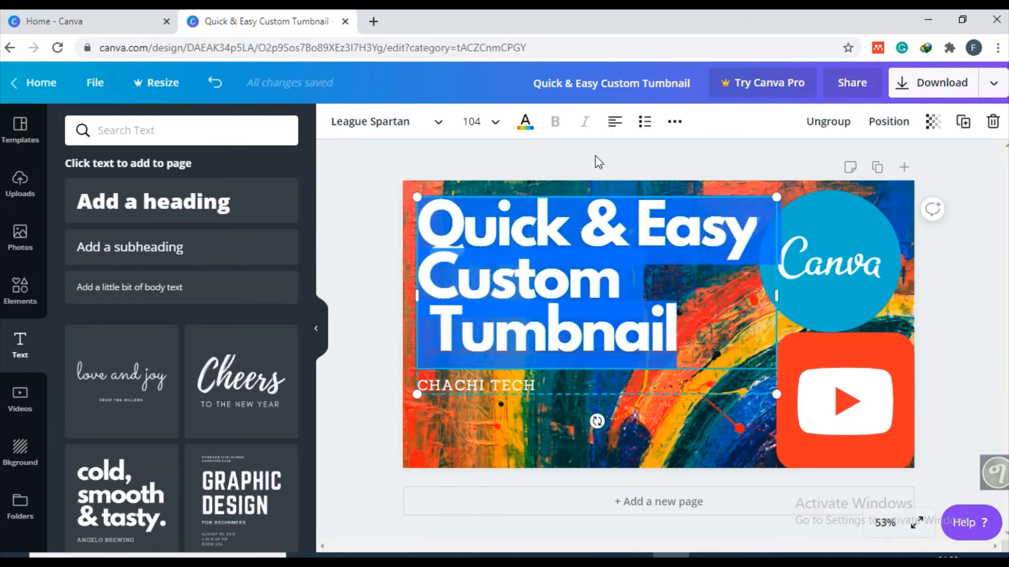
left_click(615, 122)
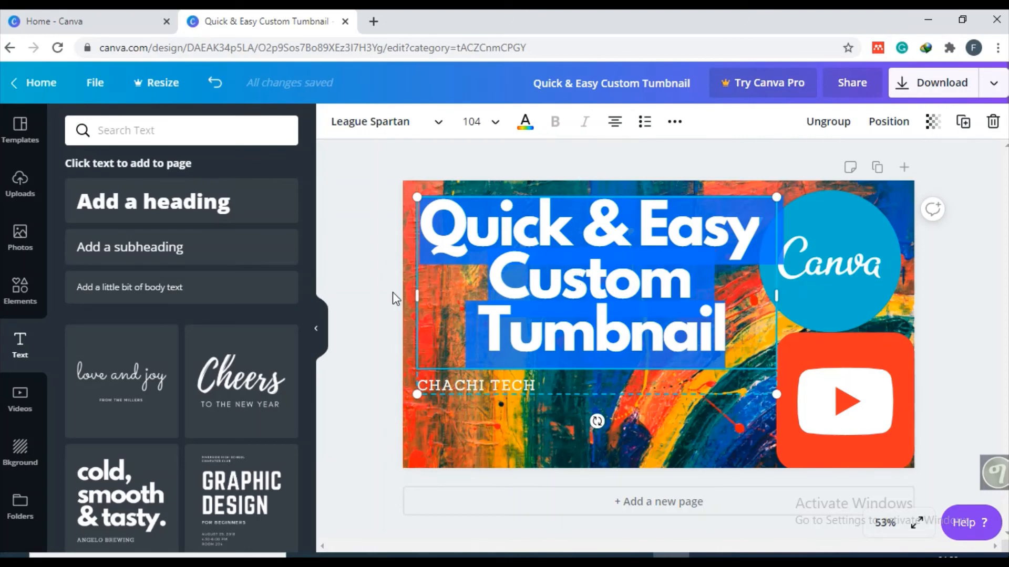
left_click(685, 445)
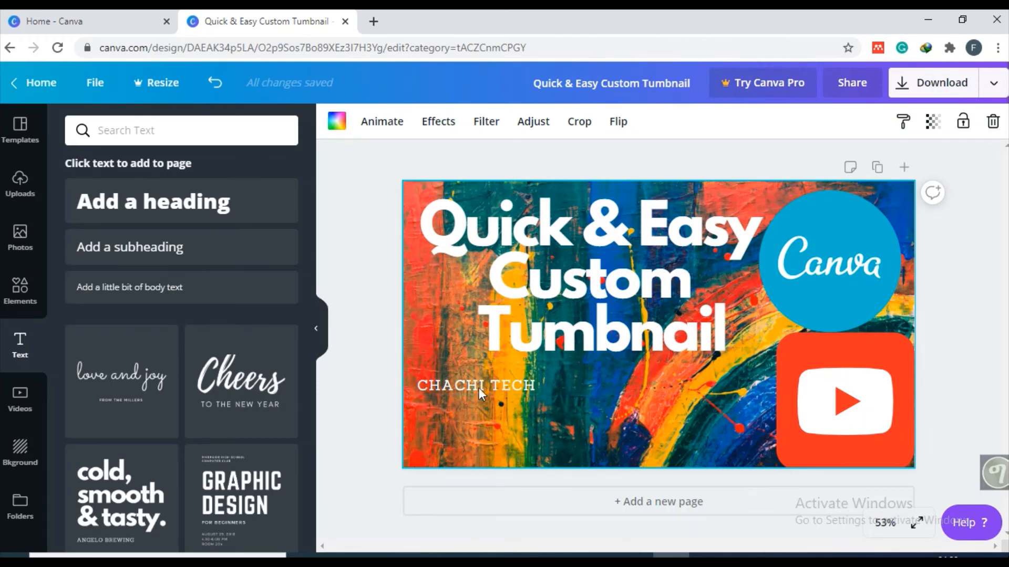
left_click(500, 474)
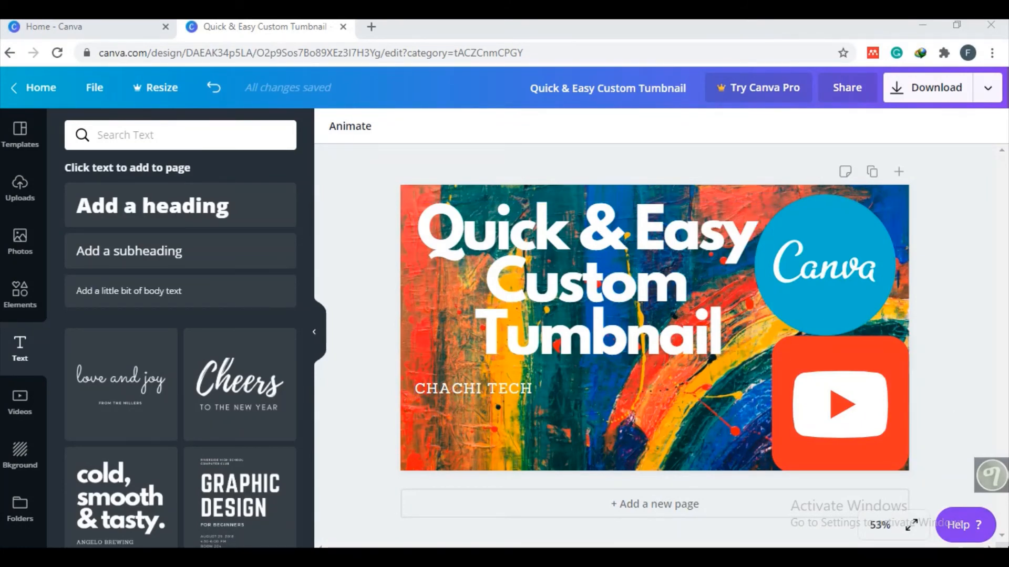
- Download the thumbnail as a PNG, dismiss the Canva Pro offer, and open the downloaded image file
left_click(934, 93)
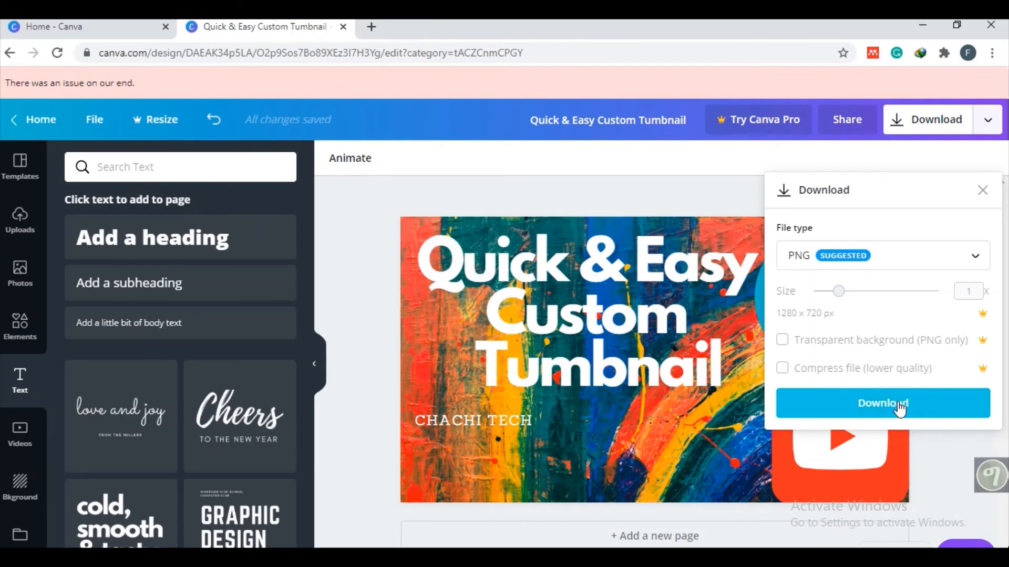
left_click(972, 257)
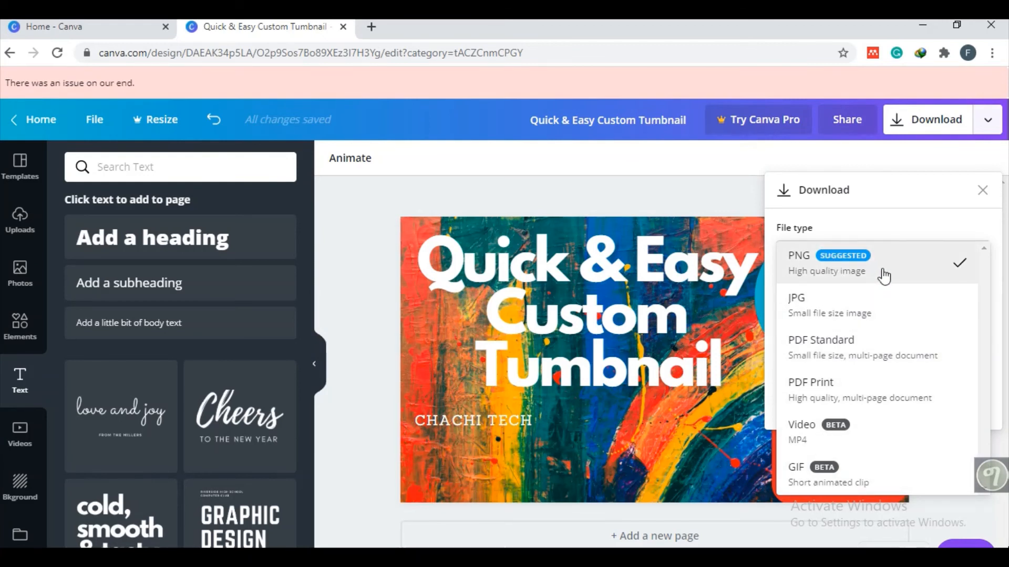
left_click(849, 264)
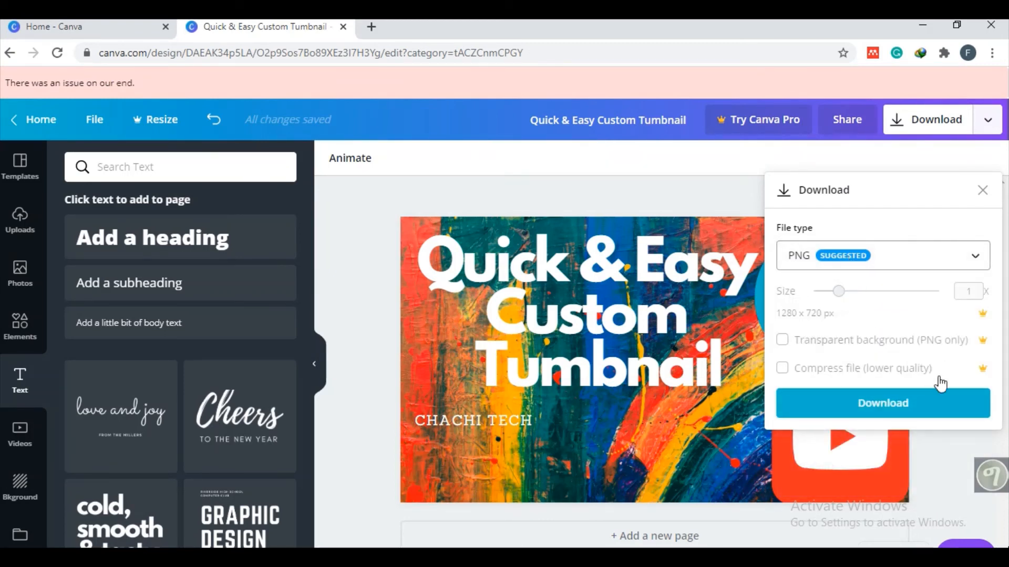
left_click(887, 411)
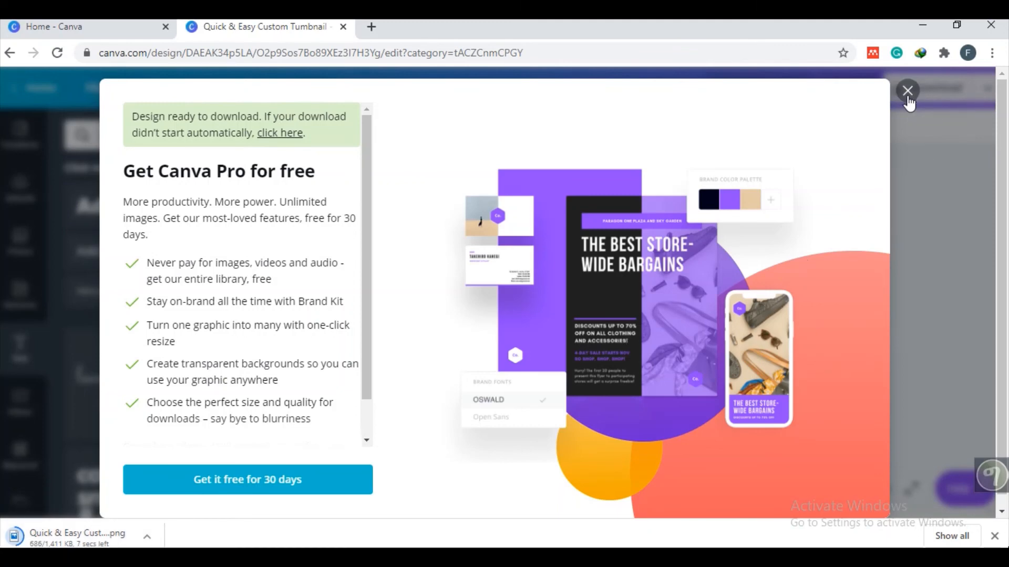
left_click(907, 93)
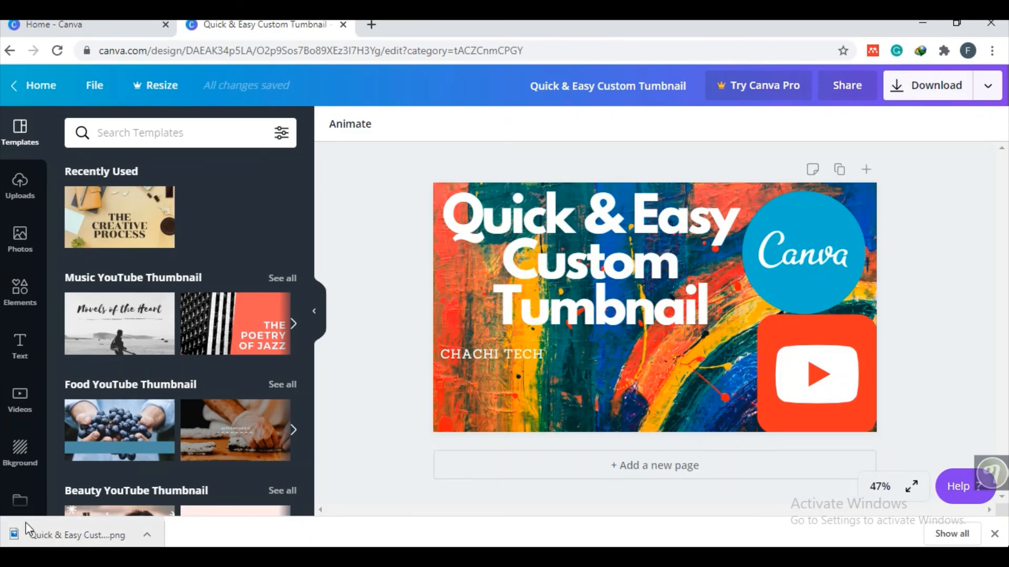
left_click(86, 537)
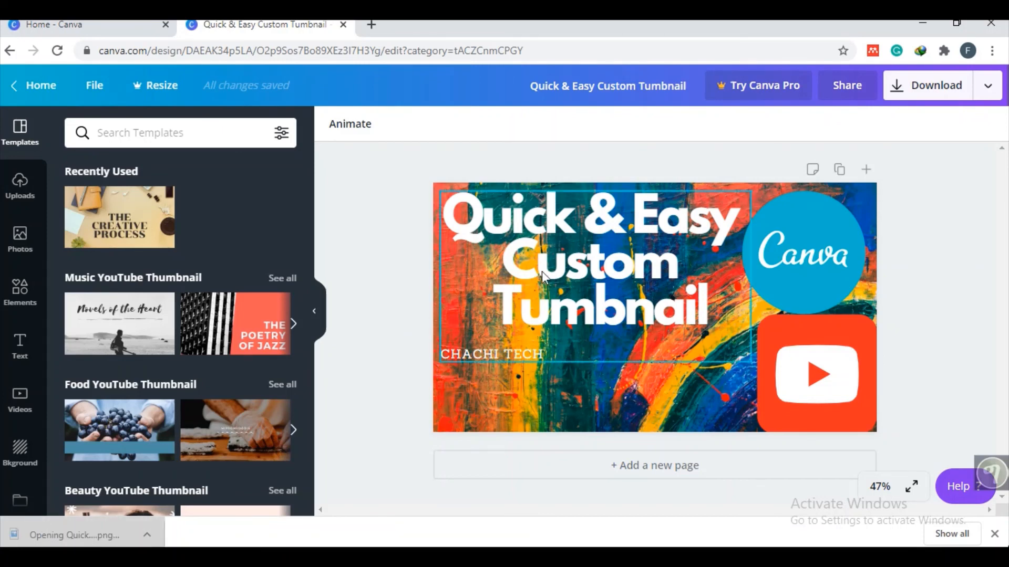